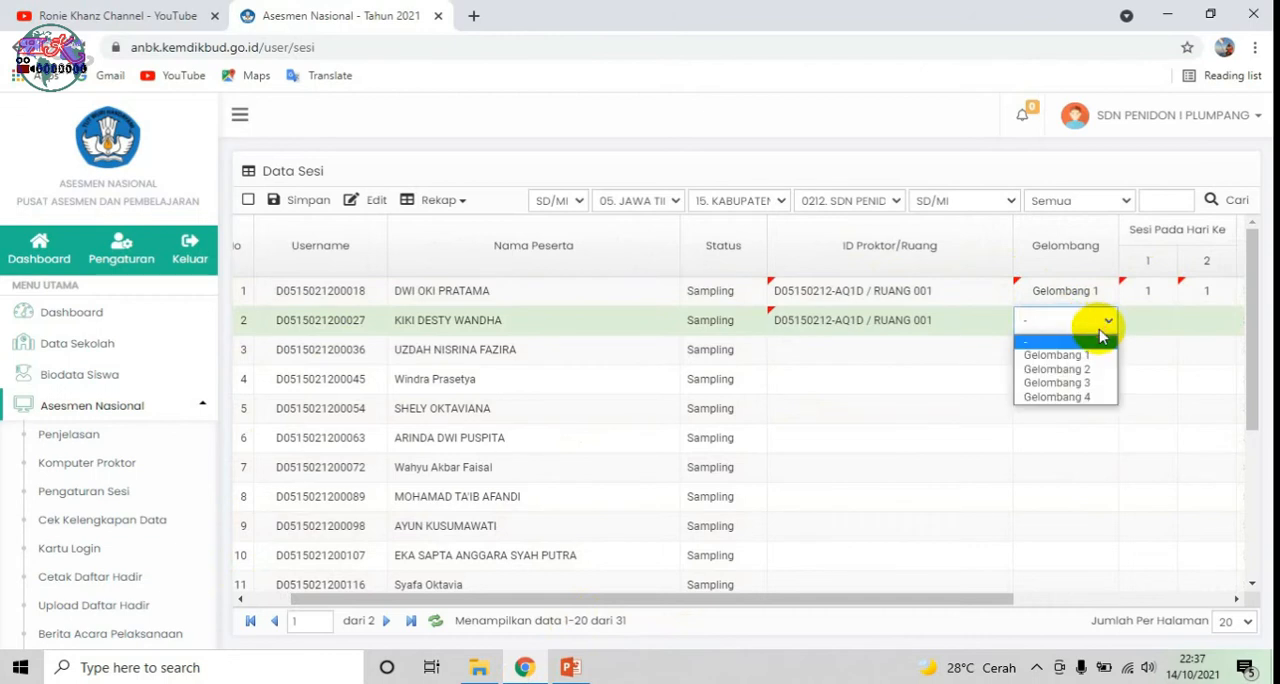
Step: Set participant 2's wave to Gelombang 1 and the session to 1 on both days
left_click(1087, 357)
left_click(1155, 325)
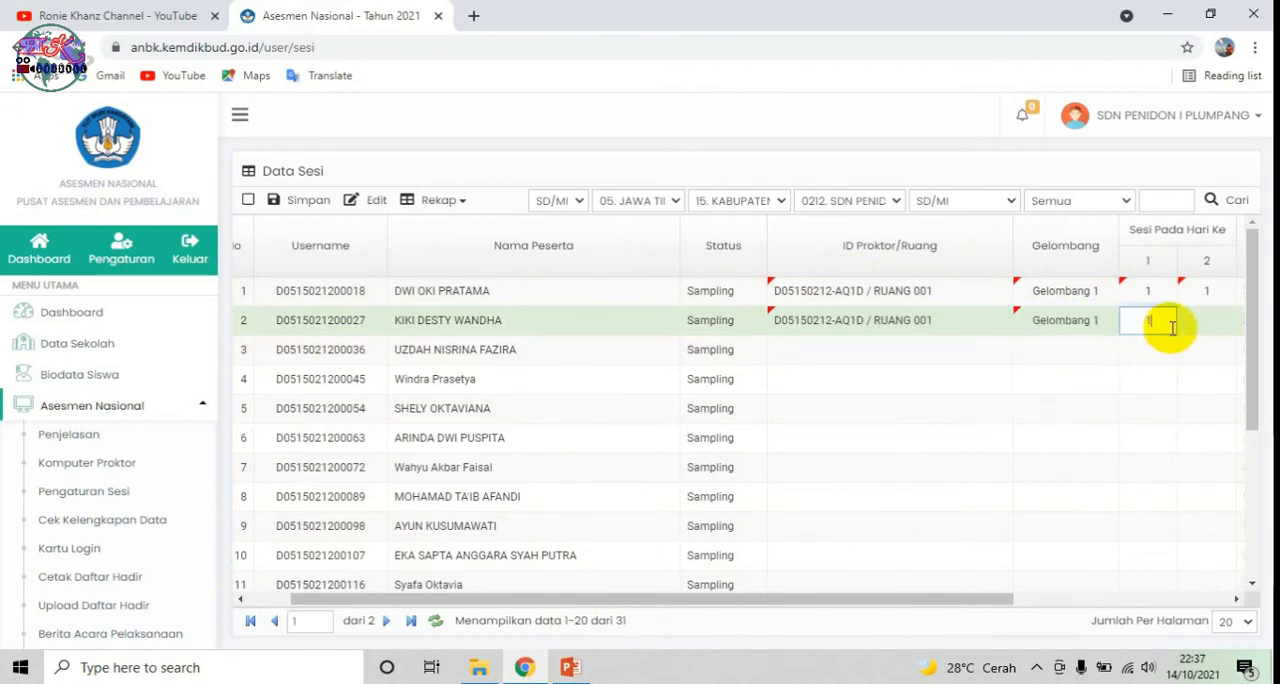
type("1")
Step: Assign participant 3 to the RUANG 001 proctor and Gelombang 1, with session 1 on both days
left_click(929, 358)
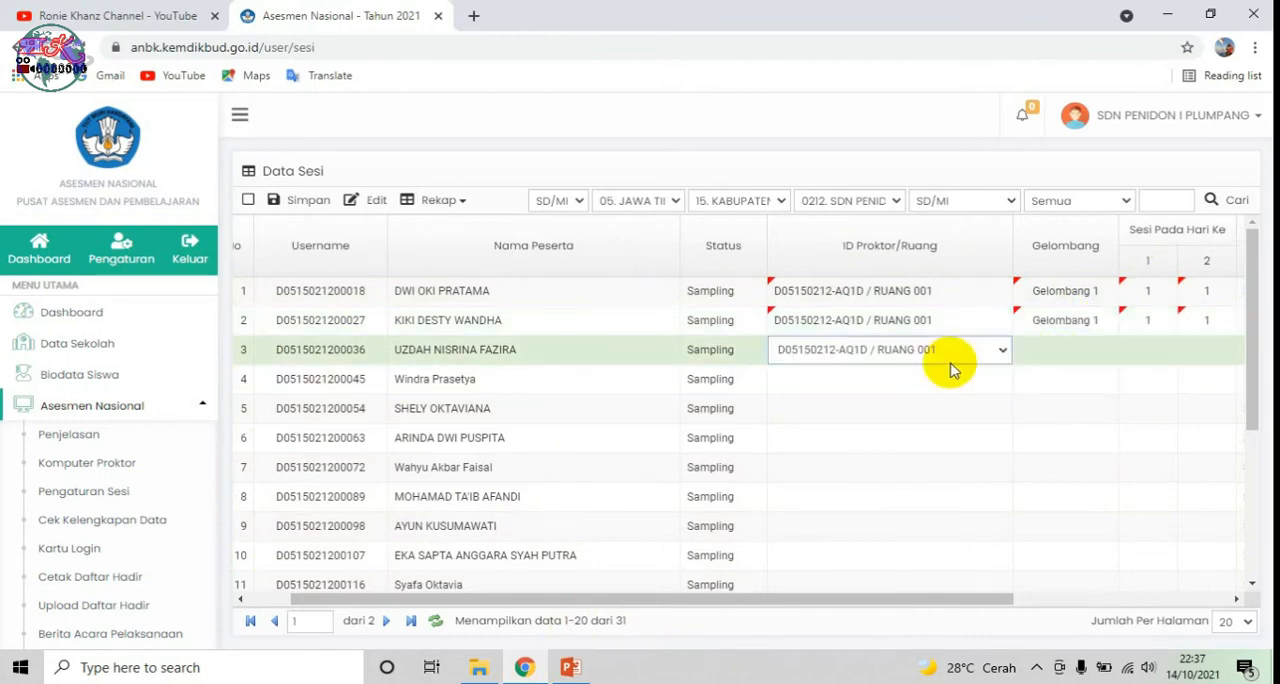
left_click(1070, 367)
left_click(1111, 349)
left_click(1085, 377)
left_click(1192, 357)
type("1")
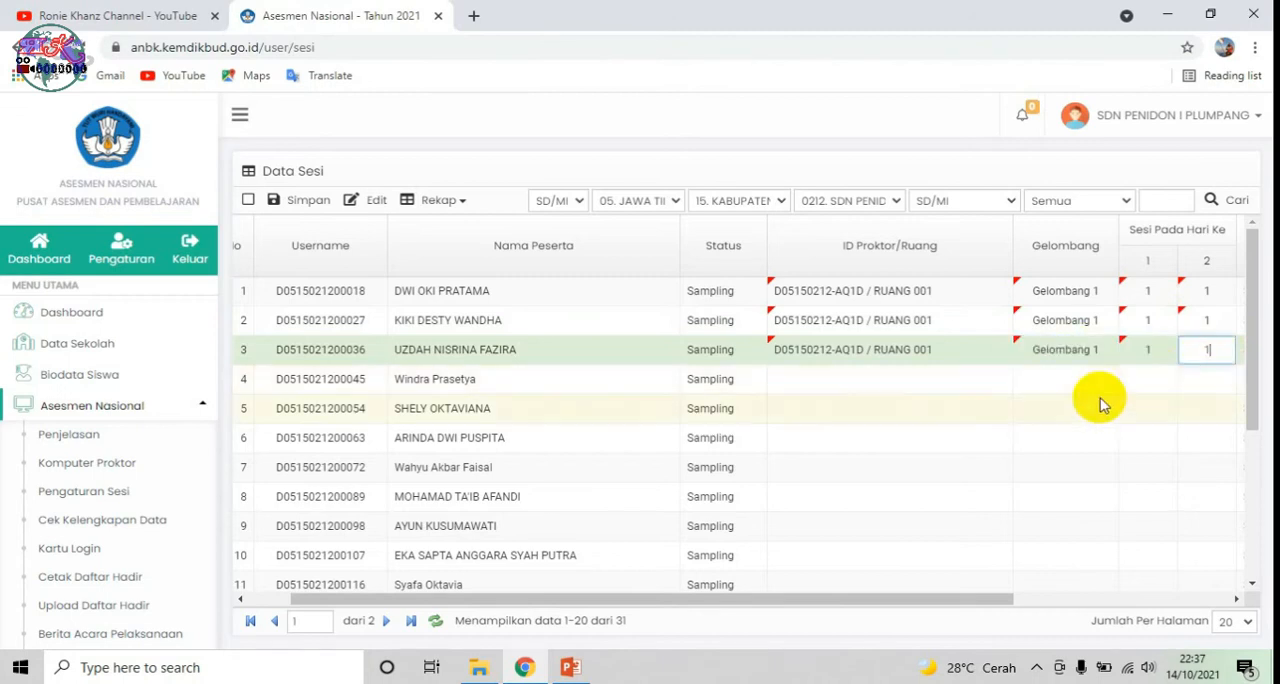
Step: Assign participant 4 to the RUANG 001 proctor and Gelombang 1, with session 1 on both days
left_click(929, 381)
left_click(1057, 388)
left_click(1103, 389)
left_click(1088, 405)
left_click(1155, 389)
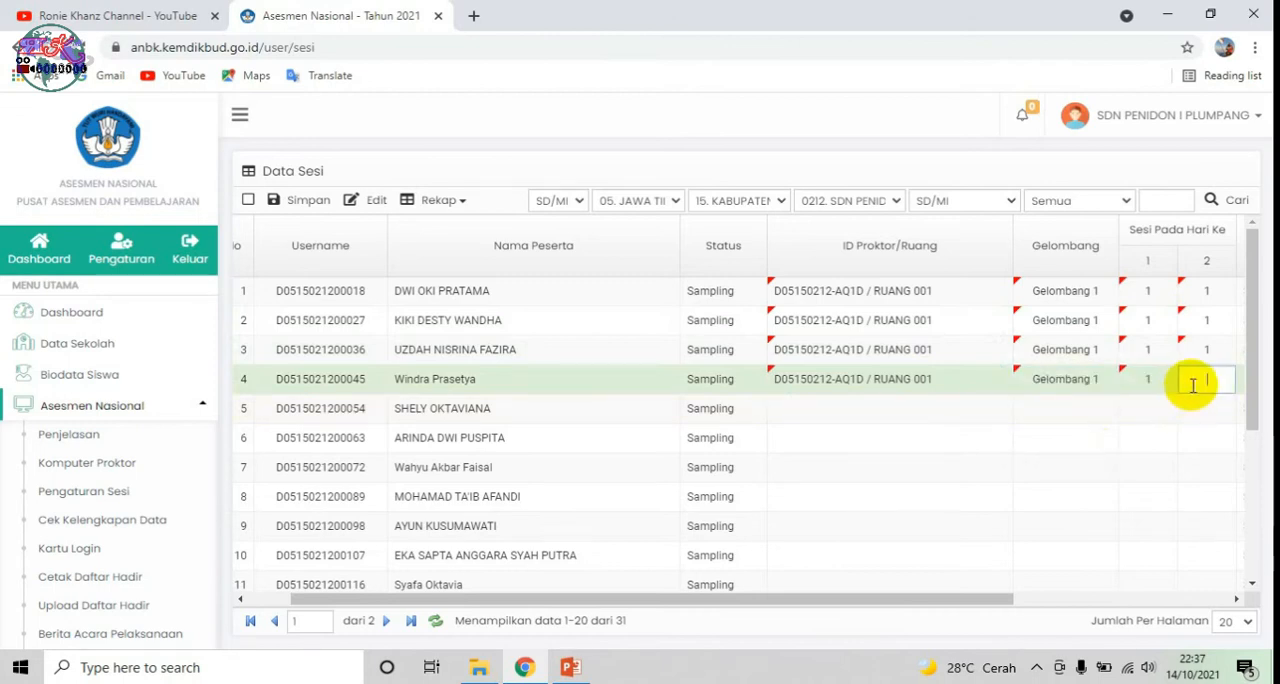
Step: Assign participant 5 to the RUANG 001 proctor and Gelombang 1, with session 1 on both days
left_click(908, 408)
left_click(1046, 410)
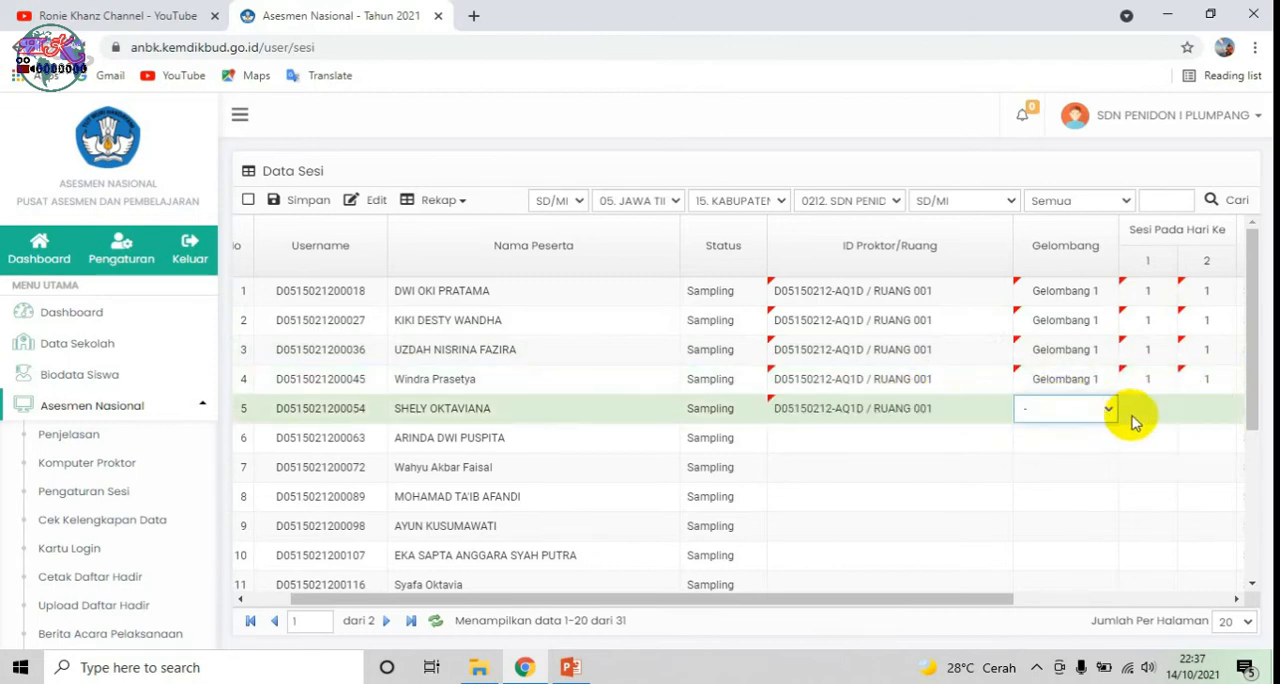
left_click(1098, 413)
left_click(1084, 445)
left_click(1155, 416)
type("1")
left_click(1207, 421)
left_click(1212, 410)
type("1")
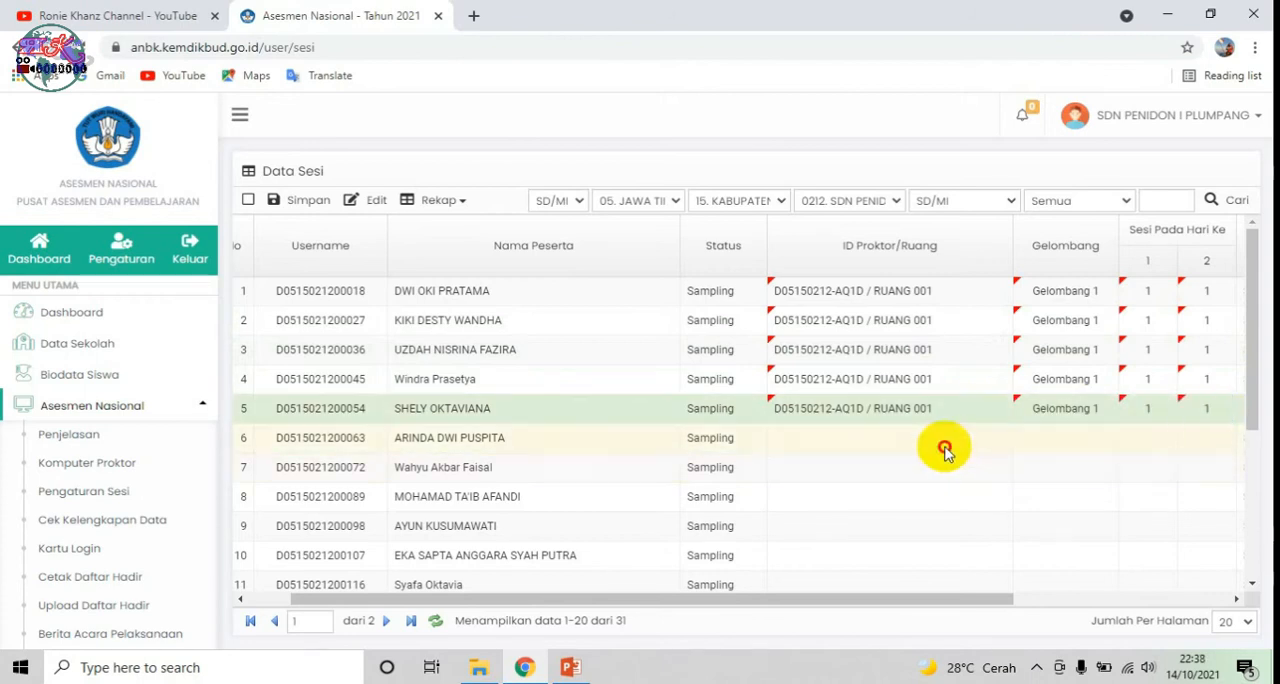
Step: Assign participant 6 to the RUANG 001 proctor and Gelombang 1, with session 1 on both days
left_click(985, 447)
left_click(1058, 437)
left_click(1104, 440)
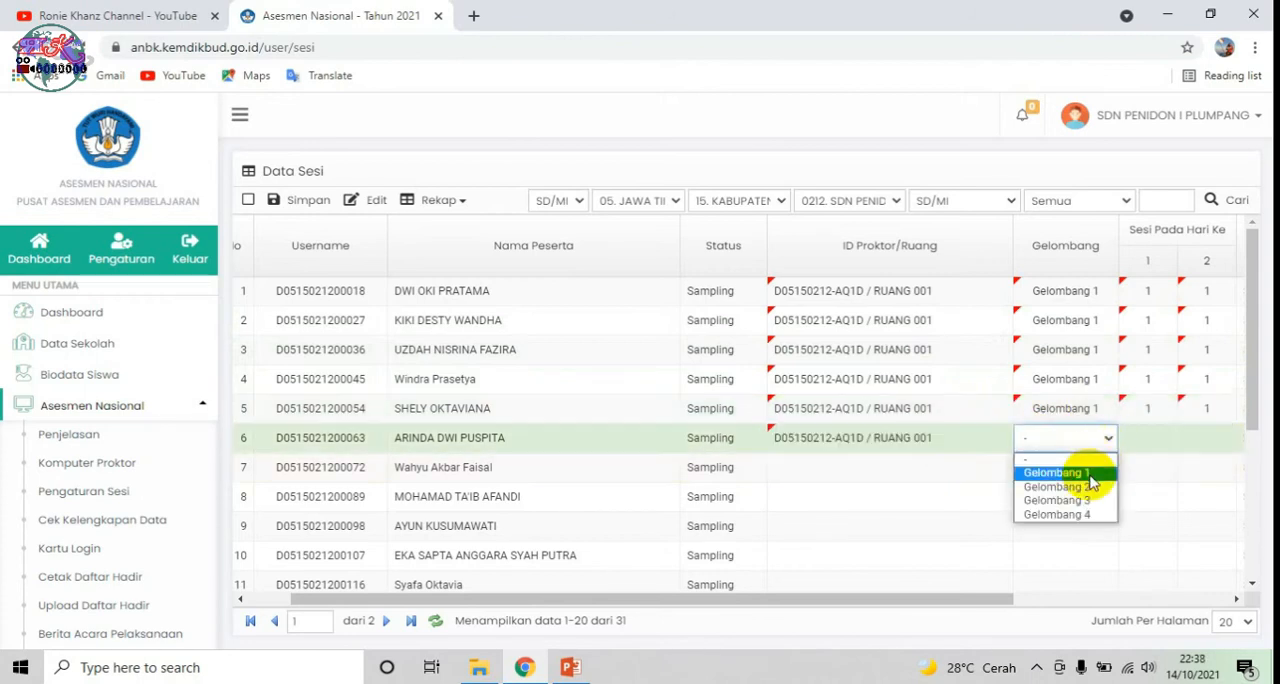
left_click(1088, 485)
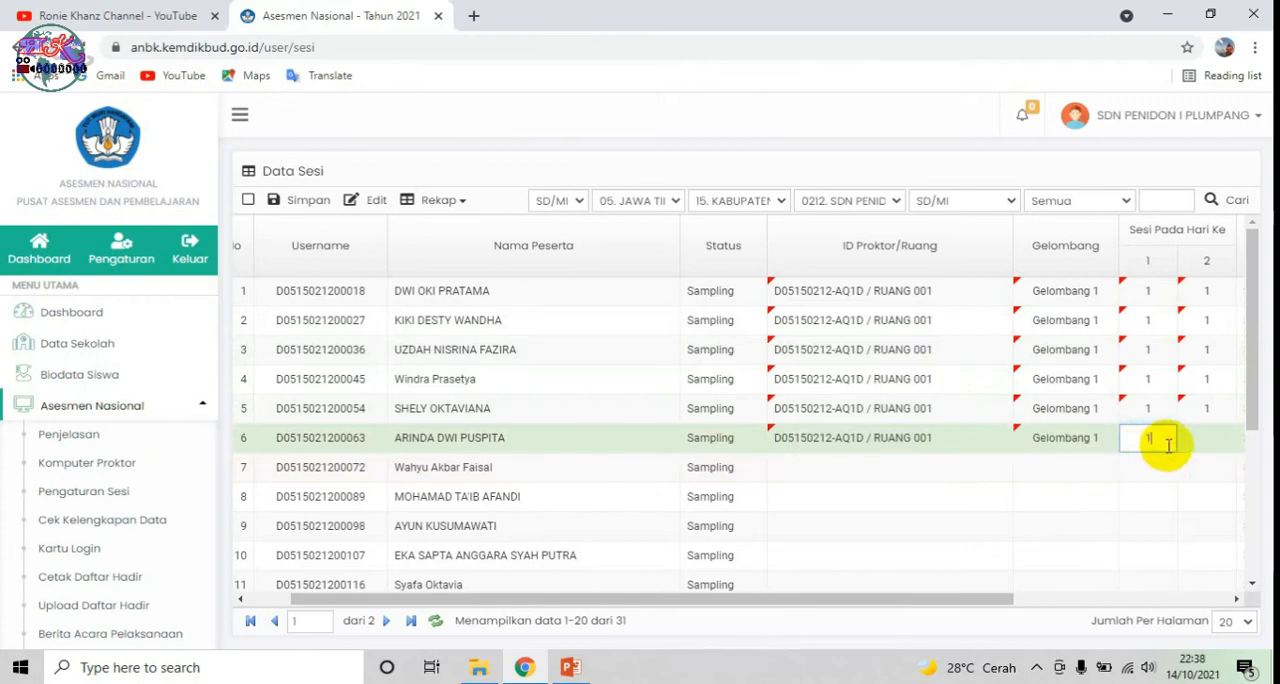
type("1")
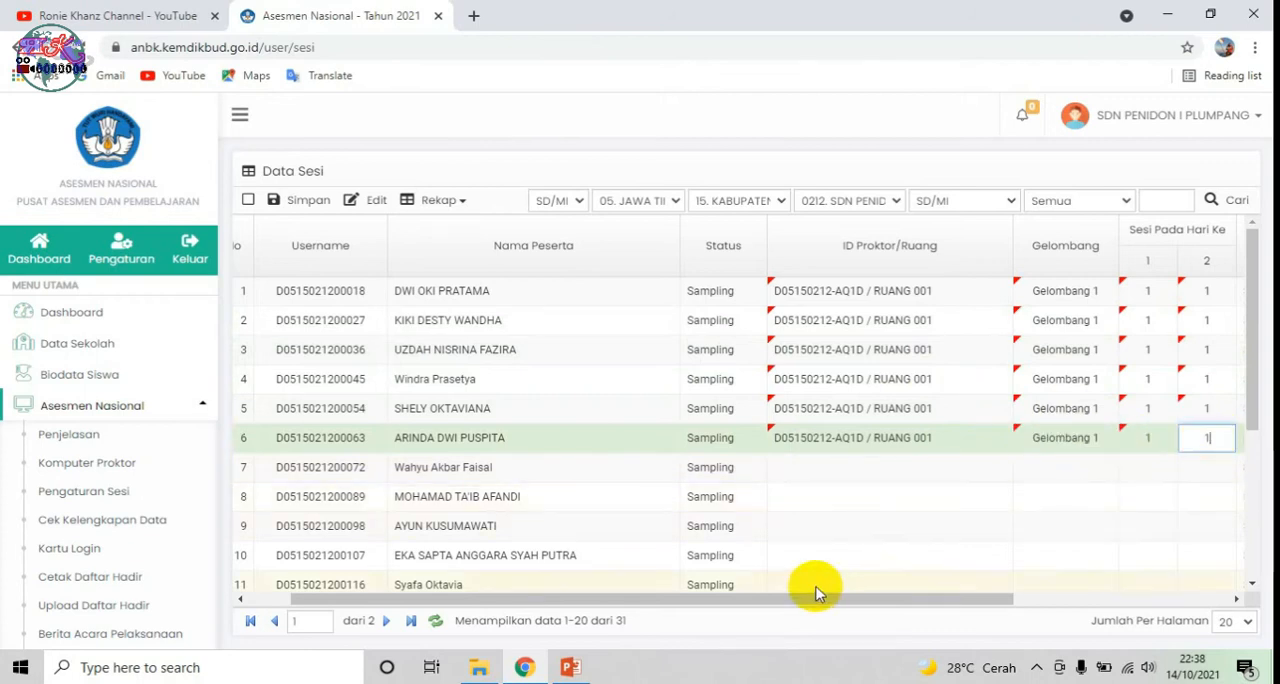
Step: Assign participant 7 to the RUANG 001 proctor and Gelombang 1, with session 1 on both days
left_click(864, 467)
left_click(1098, 467)
left_click(1108, 467)
left_click(1098, 489)
left_click(1153, 474)
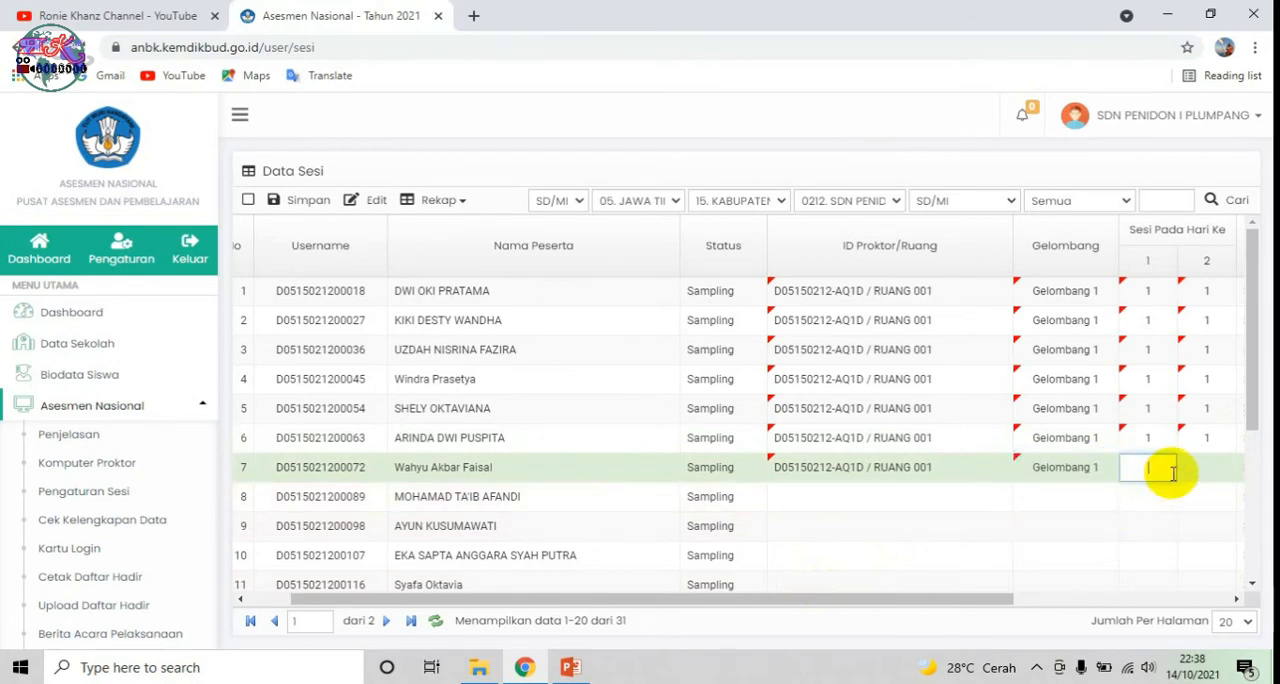
Step: Assign participant 8 to the RUANG 001 proctor and Gelombang 1, with session 1 on both days
left_click(903, 496)
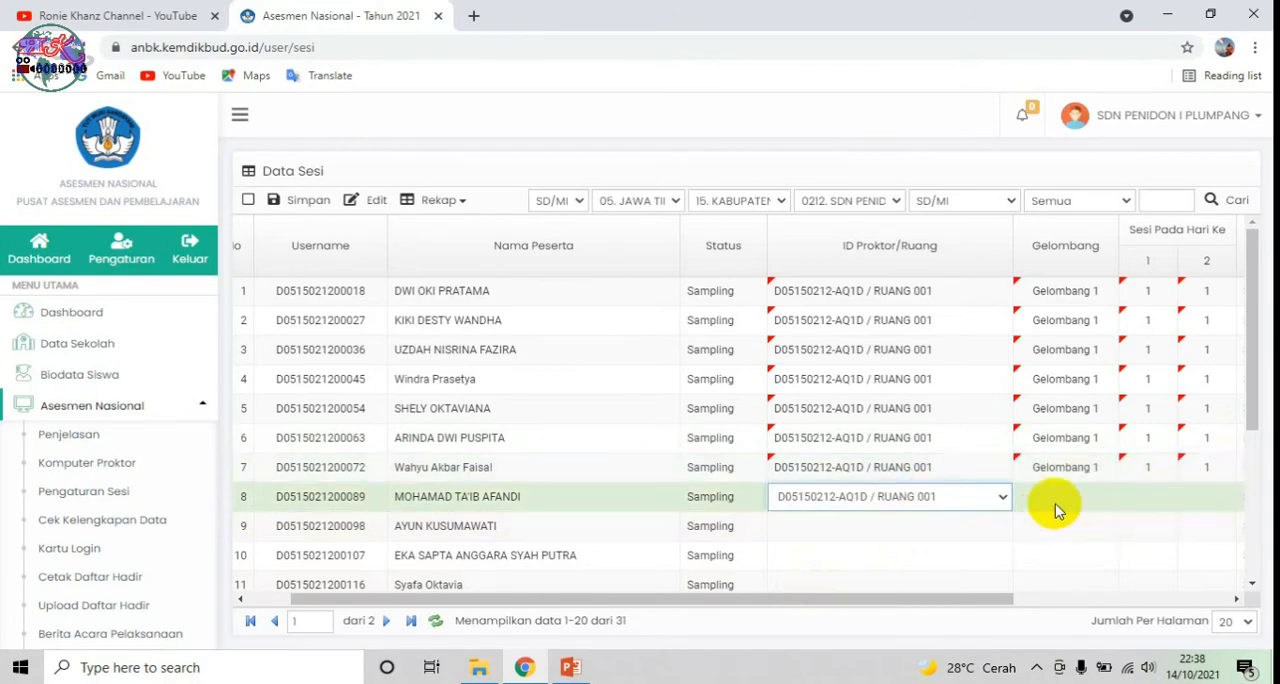
left_click(1062, 500)
left_click(1105, 497)
left_click(1105, 531)
left_click(1160, 500)
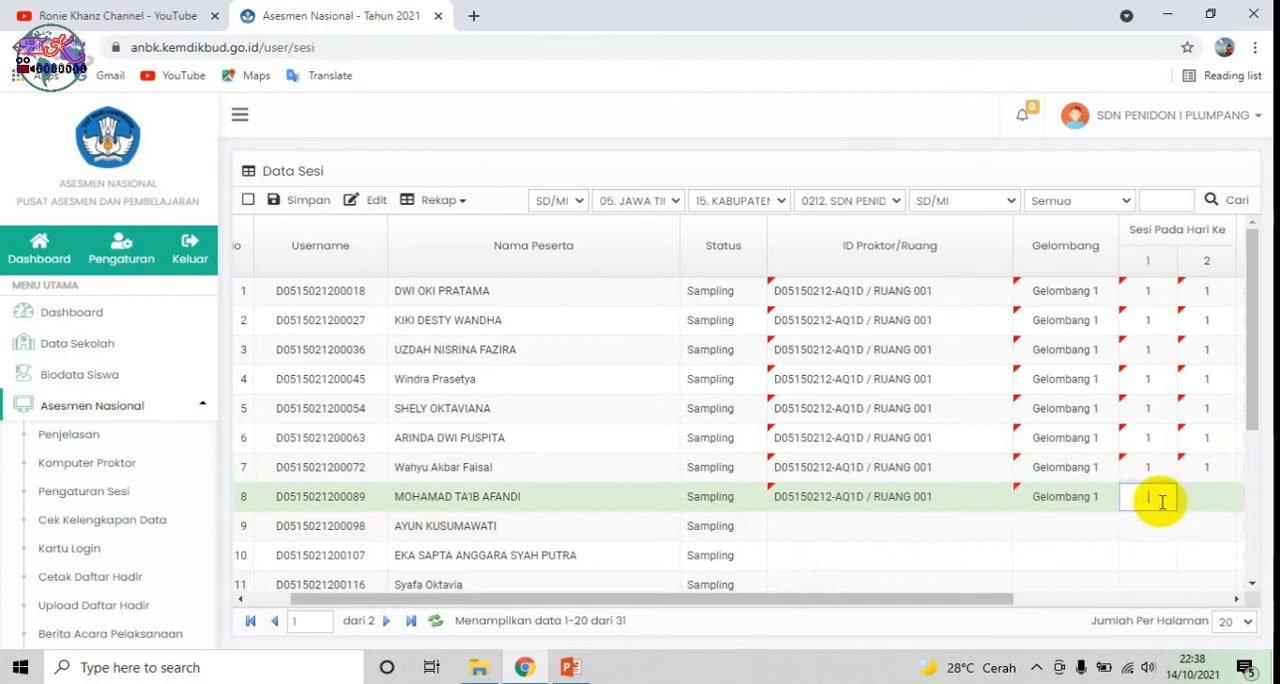
Step: Assign participant 9 to the RUANG 001 proctor and Gelombang 1, with session 1 on both days
left_click(909, 525)
left_click(1068, 527)
left_click(1108, 524)
left_click(1085, 546)
left_click(1170, 526)
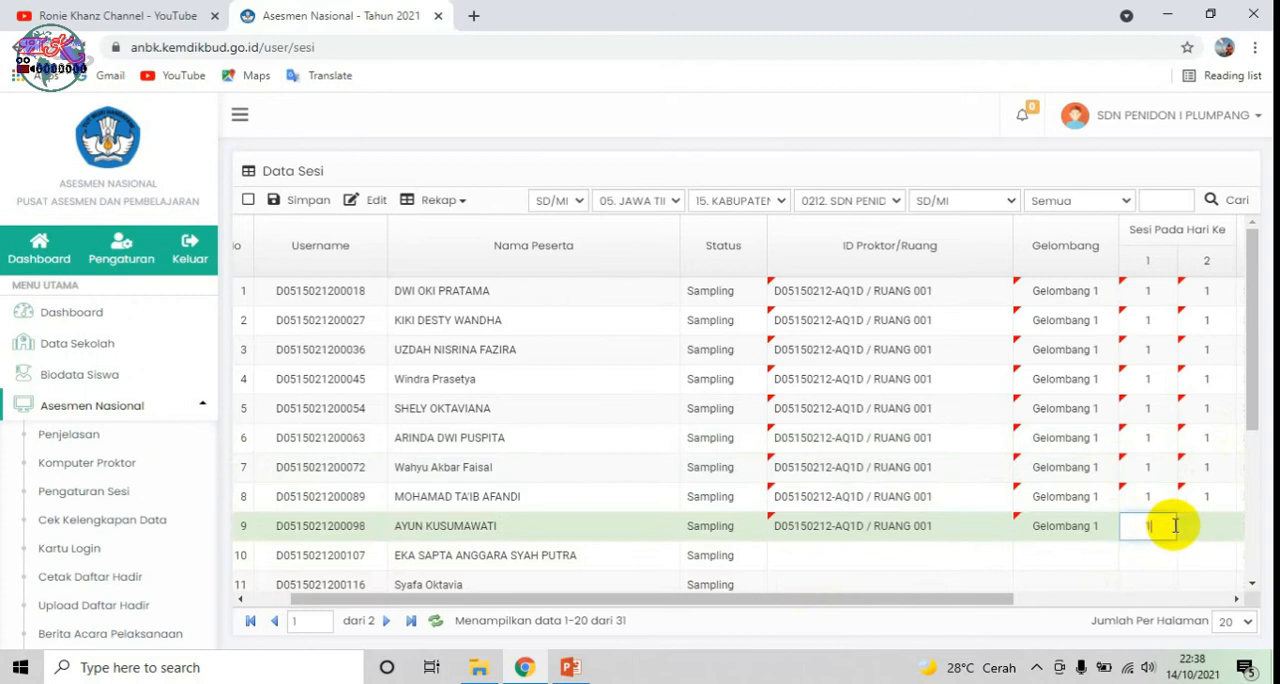
Step: Assign participant 10 to the RUANG 001 proctor and Gelombang 1, with session 1 on both days
left_click(891, 552)
left_click(1090, 555)
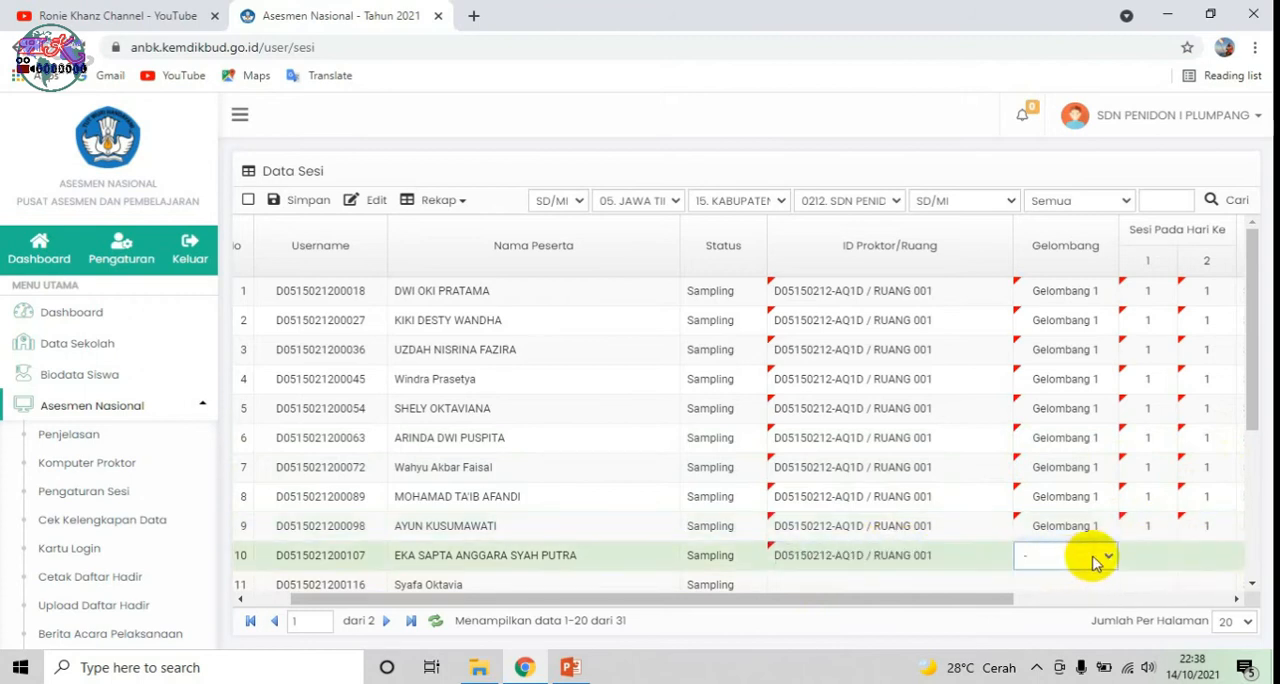
left_click(1071, 575)
left_click(1145, 552)
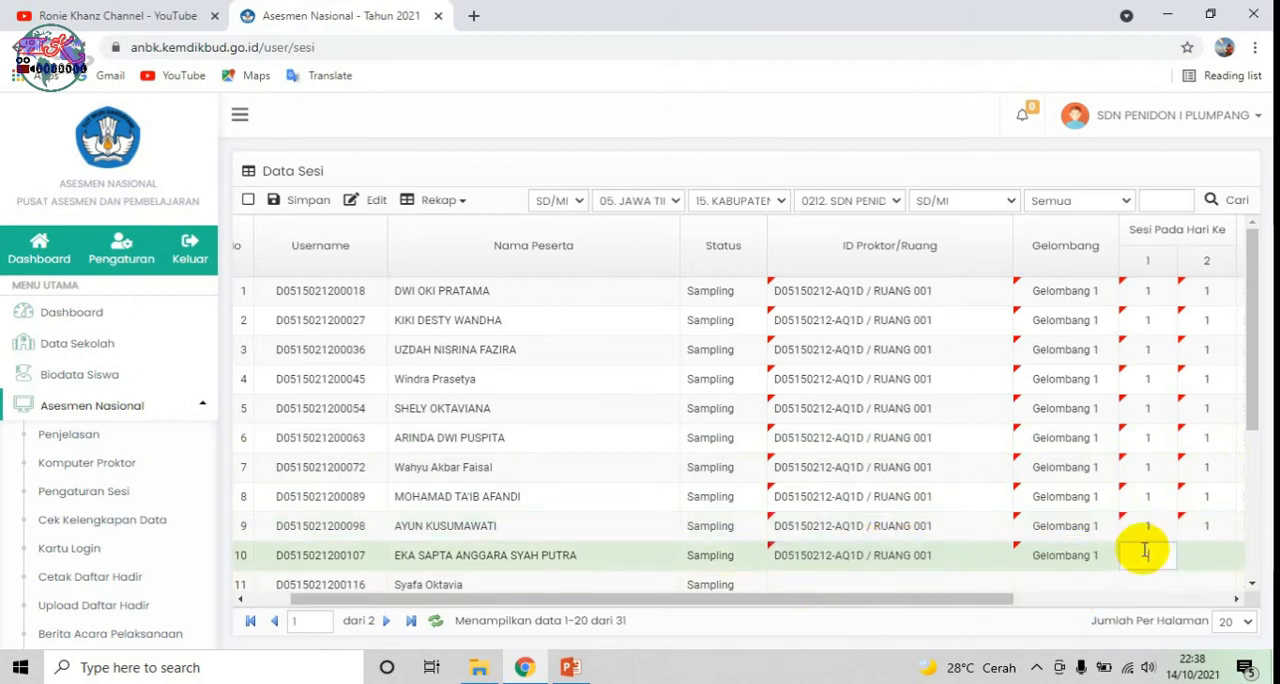
left_click(1203, 560)
type("1")
Step: Check the session division table on the PowerPoint slide and return to the session data in Chrome
scroll(891, 538, "down", 2)
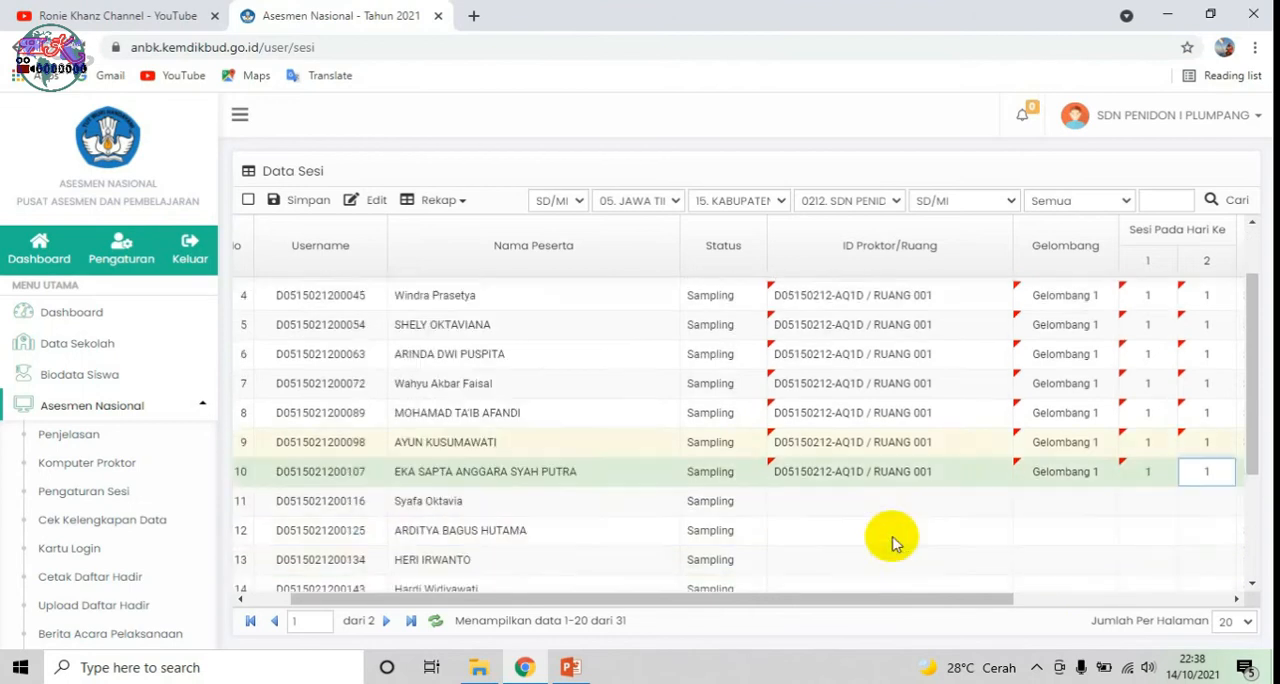
scroll(277, 434, "down", 1)
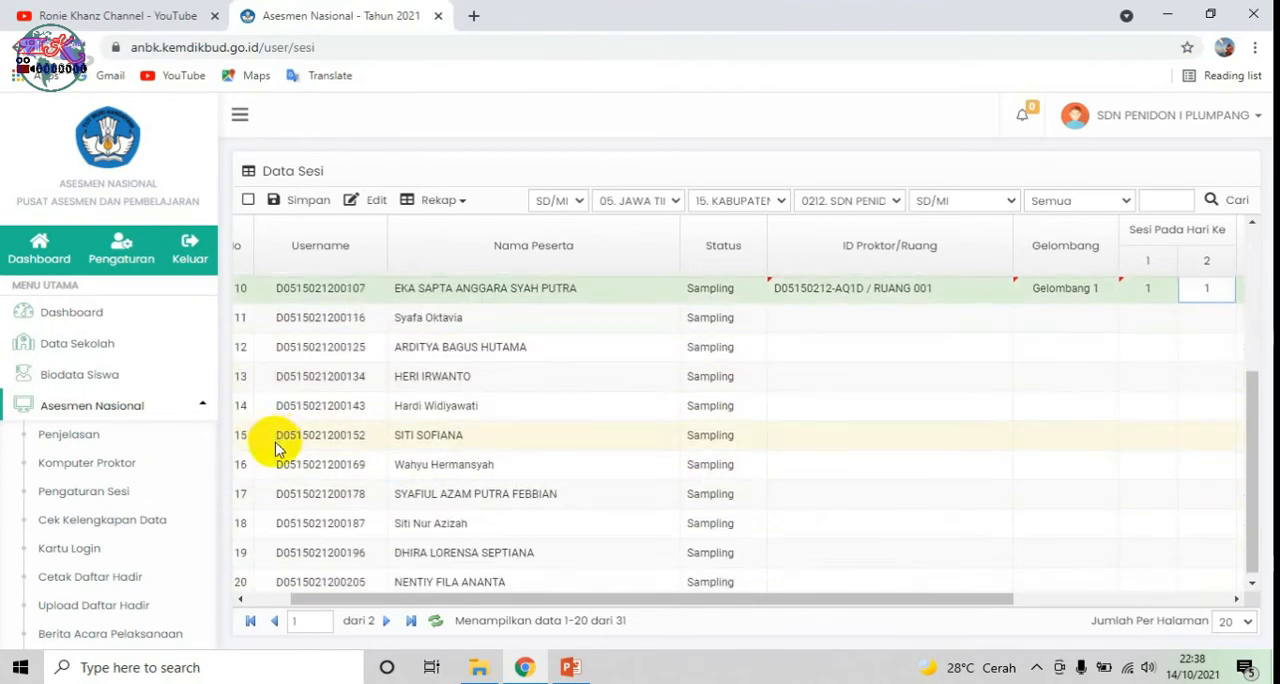
left_click(565, 667)
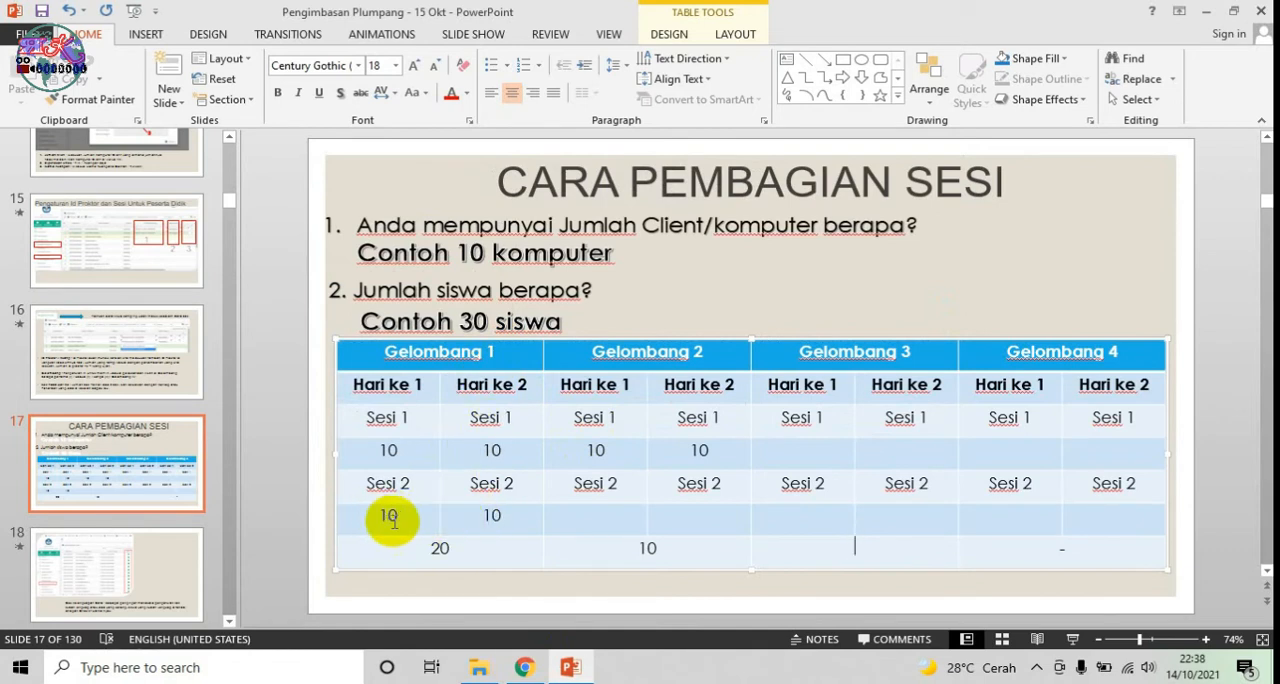
left_click(520, 667)
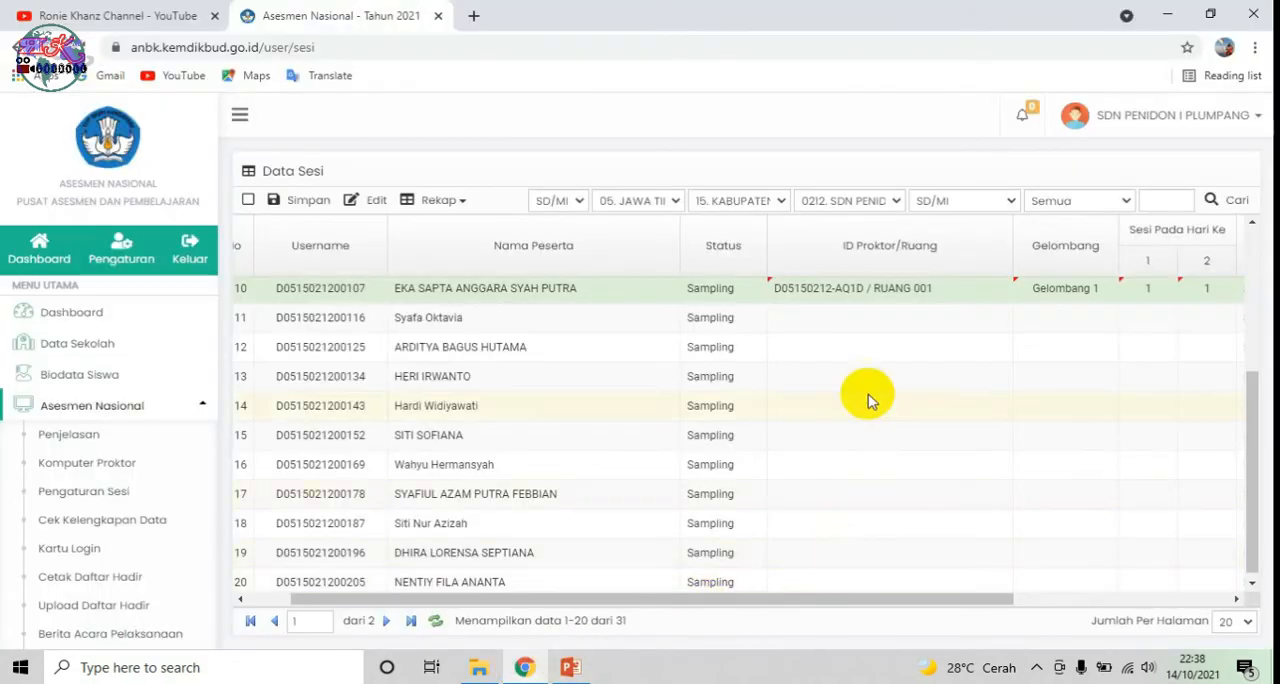
Step: Assign participant 11 to the RUANG 001 proctor and Gelombang 1, with session 2 on both days
left_click(972, 325)
left_click(1046, 320)
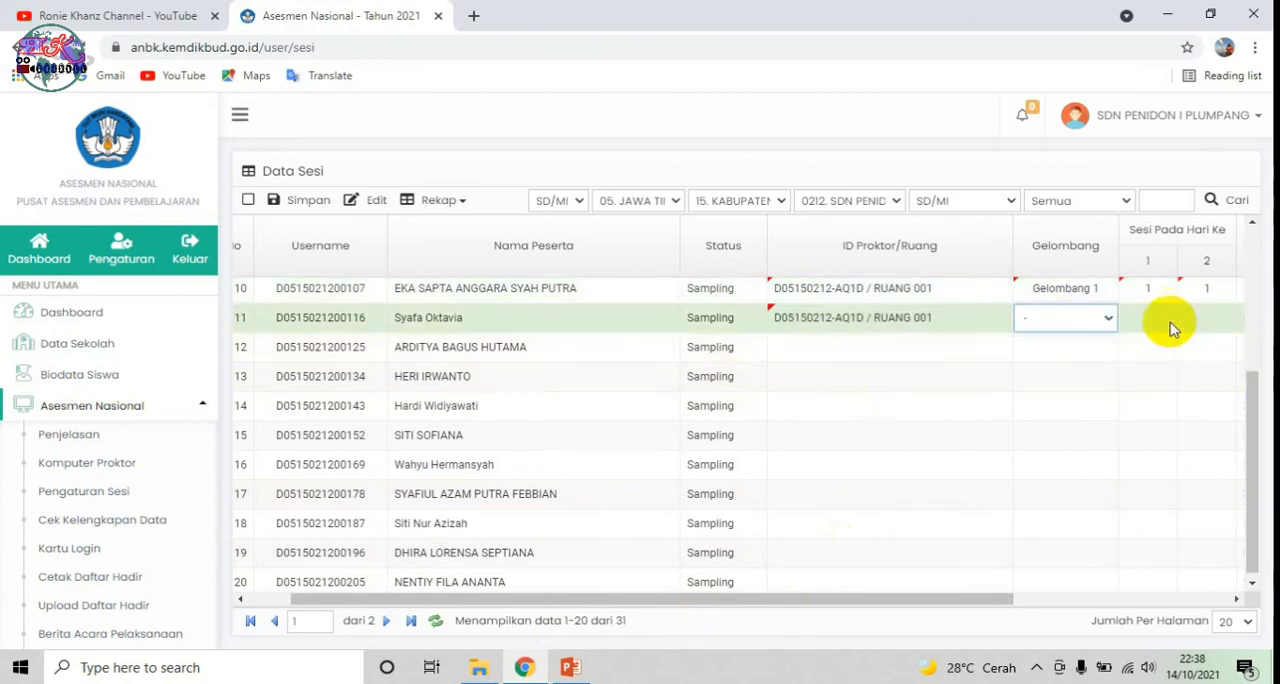
left_click(1100, 318)
left_click(1093, 349)
left_click(1170, 322)
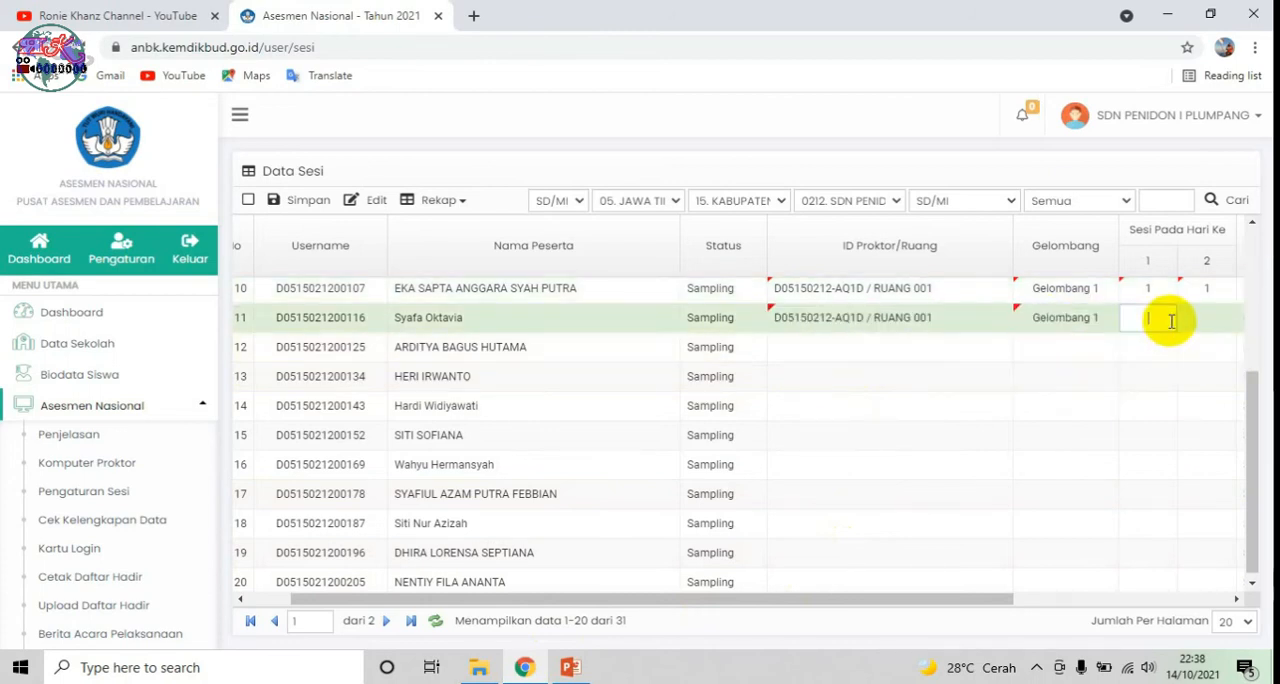
type("2")
Step: Assign participant 12 to the RUANG 001 proctor and Gelombang 1, with session 2 on both days
left_click(950, 350)
left_click(1054, 348)
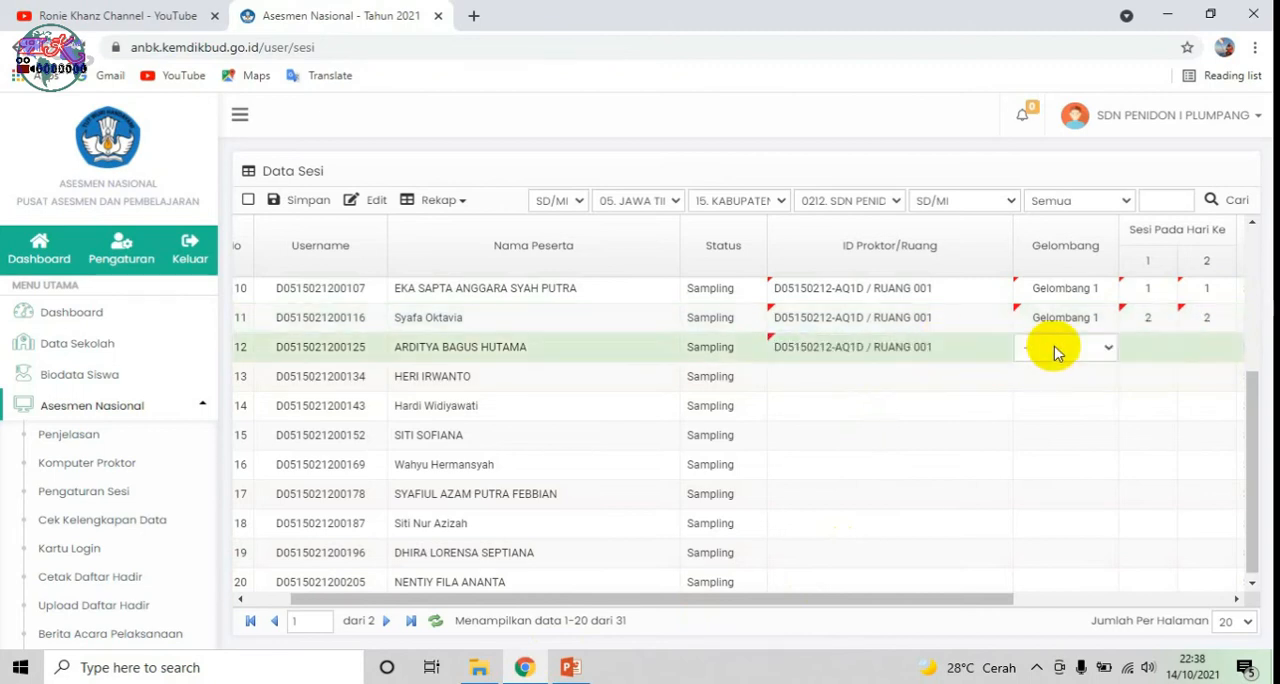
left_click(1100, 358)
left_click(1100, 375)
left_click(1155, 350)
type("2")
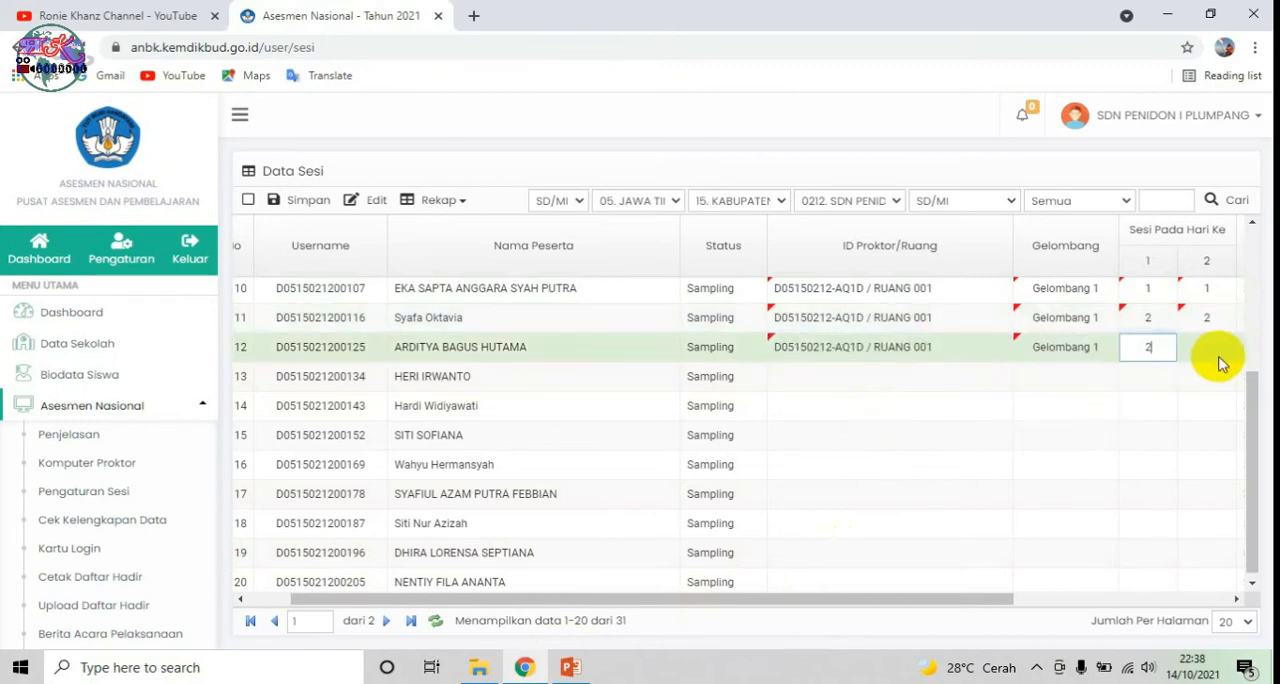
Step: Assign participant 13 to the RUANG 001 proctor and Gelombang 1, with session 2 on both days
left_click(990, 378)
left_click(1090, 384)
left_click(1110, 380)
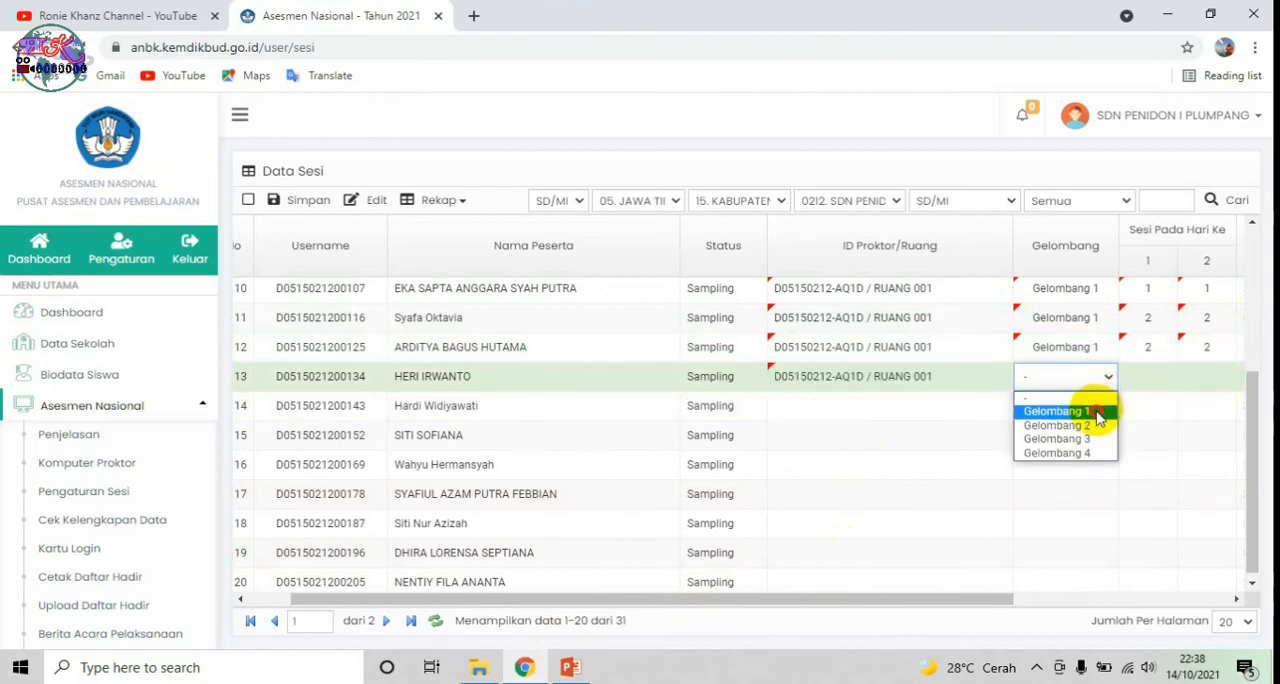
left_click(1097, 418)
left_click(1160, 377)
type("2")
left_click(1210, 378)
type("2")
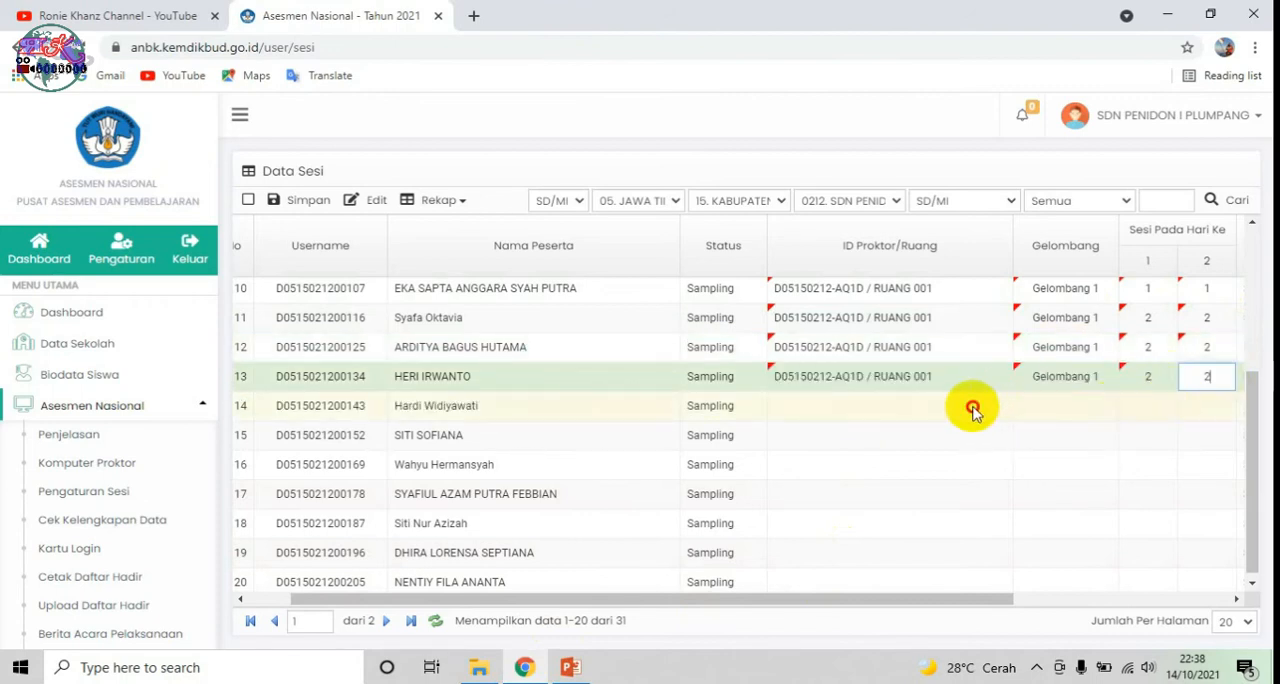
Step: Assign participant 14 to the RUANG 001 proctor and Gelombang 1, with session 2 on both days
left_click(973, 410)
left_click(1057, 408)
left_click(1107, 409)
left_click(1110, 432)
left_click(1098, 408)
left_click(1104, 438)
left_click(1142, 409)
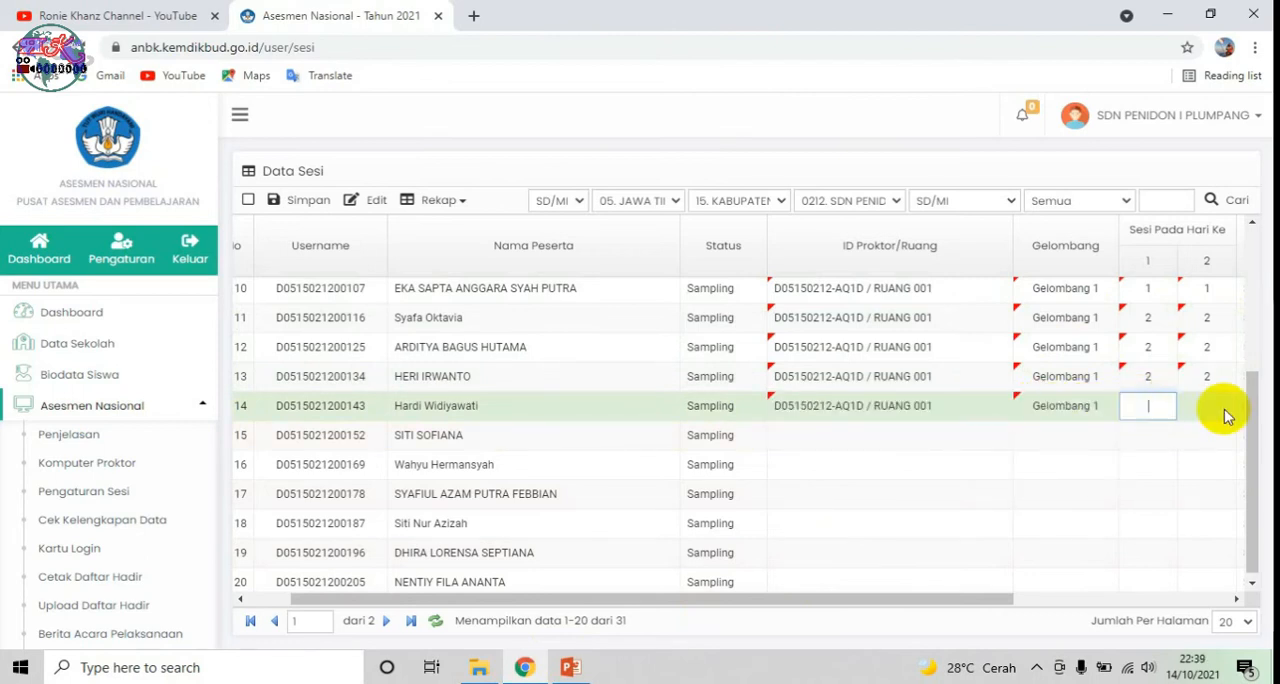
left_click(1213, 410)
type("2")
Step: Assign participant 15 to the RUANG 001 proctor and Gelombang 1, with session 2 on both days
left_click(929, 443)
left_click(1060, 432)
left_click(1104, 436)
left_click(1100, 467)
left_click(1150, 433)
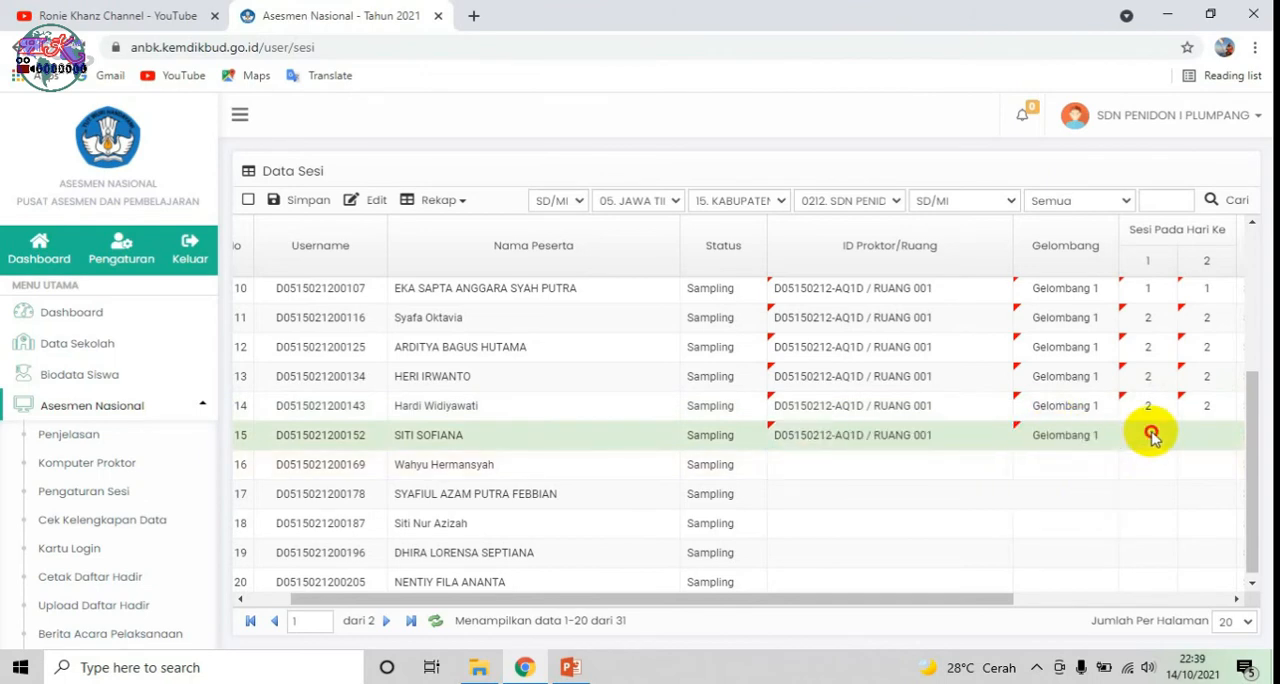
left_click(1197, 437)
type("2")
Step: Assign participant 16 to the RUANG 001 proctor and Gelombang 1, with session 2 on both days
left_click(940, 470)
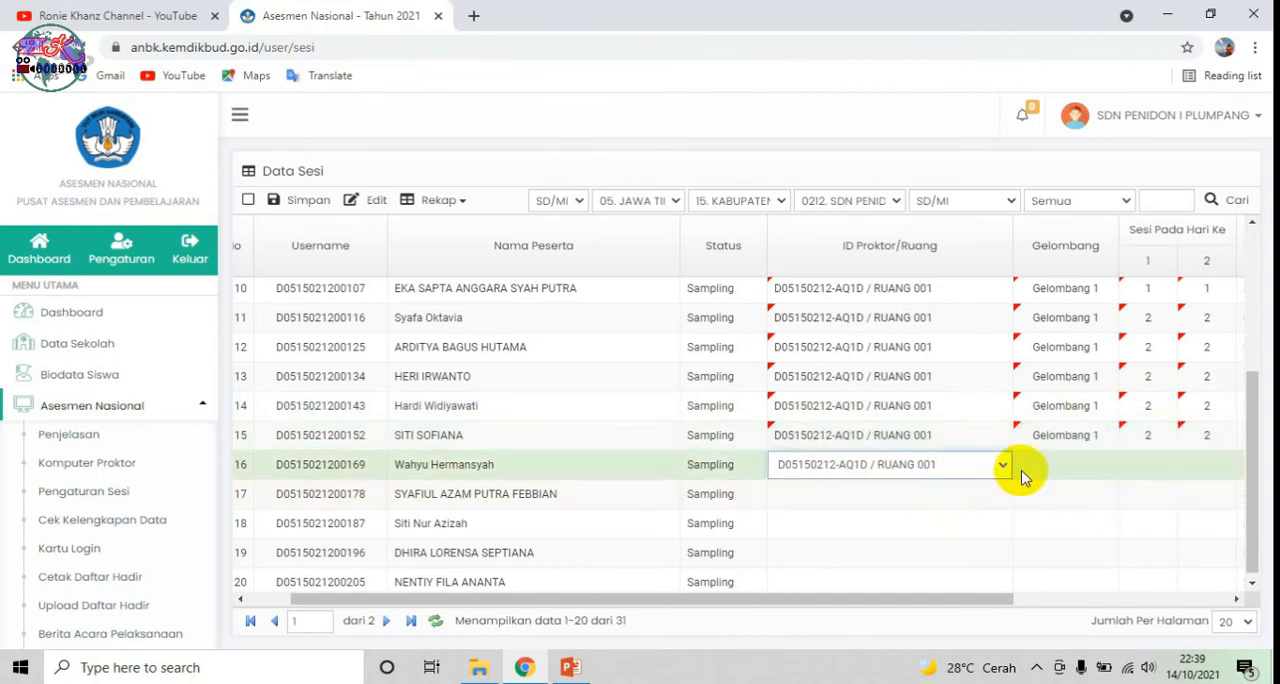
left_click(1083, 457)
left_click(1110, 462)
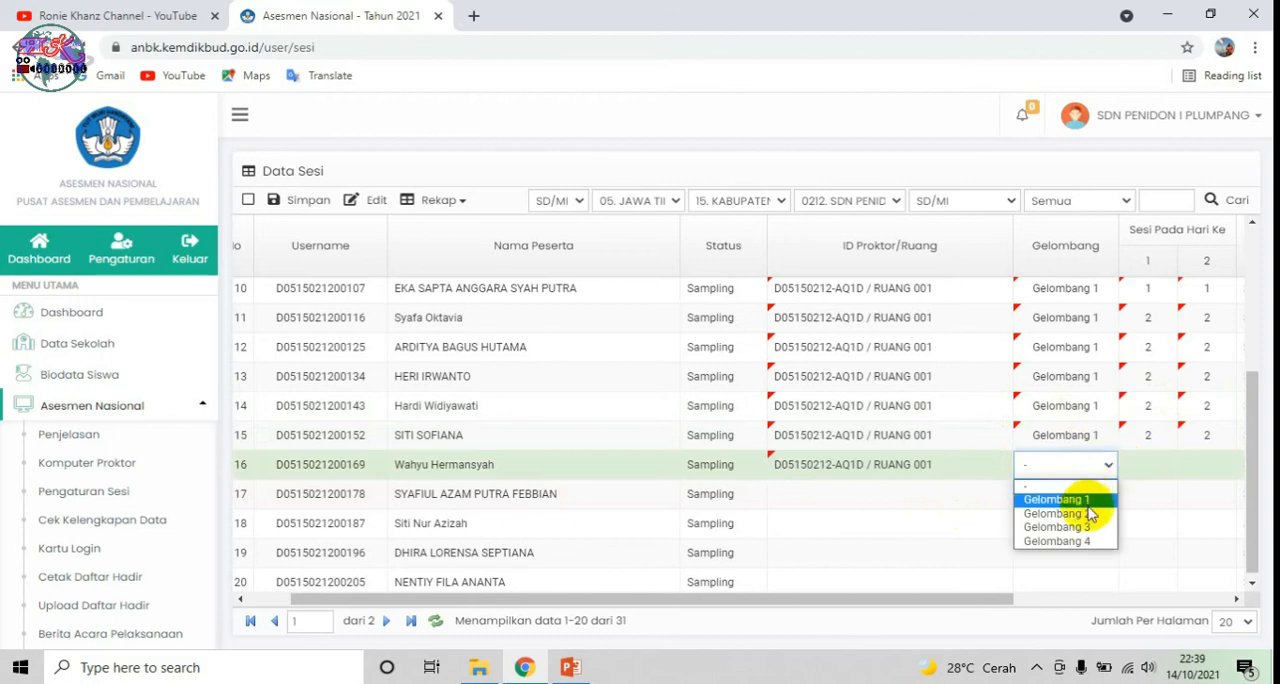
left_click(1070, 500)
left_click(1150, 466)
left_click(1200, 466)
type("2")
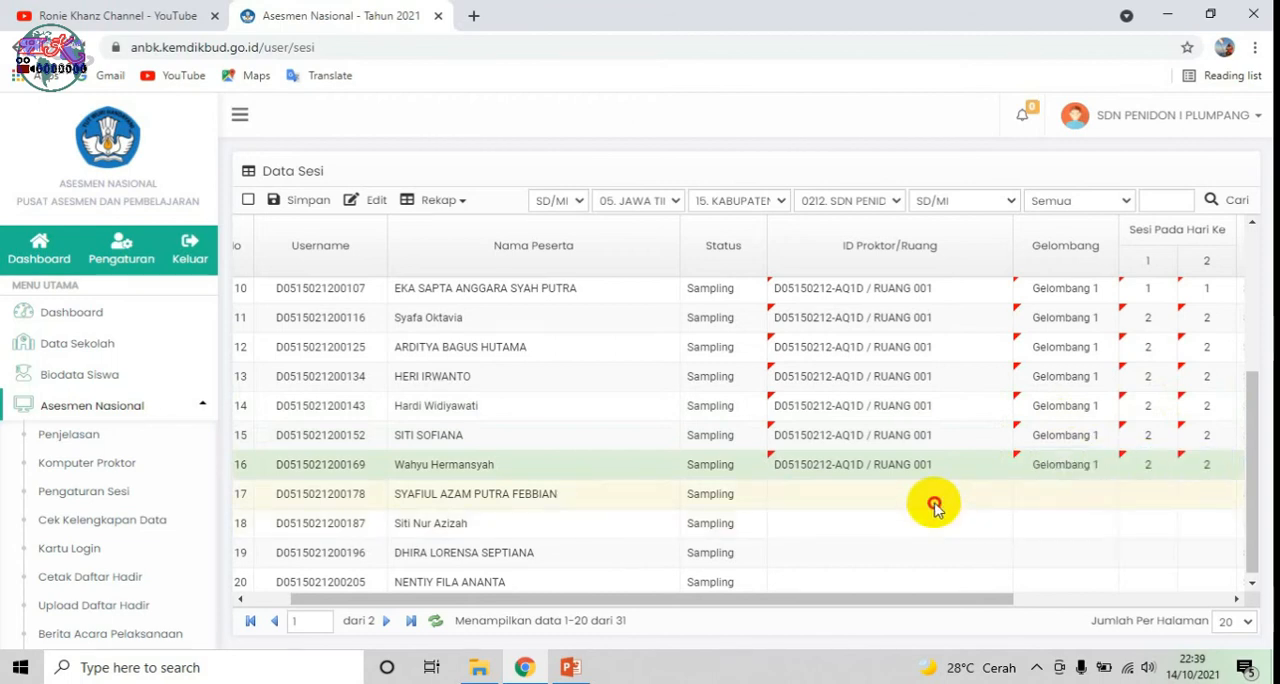
Step: Assign participant 17 to the RUANG 001 proctor and Gelombang 1, with session 2 on both days
left_click(934, 504)
left_click(1043, 492)
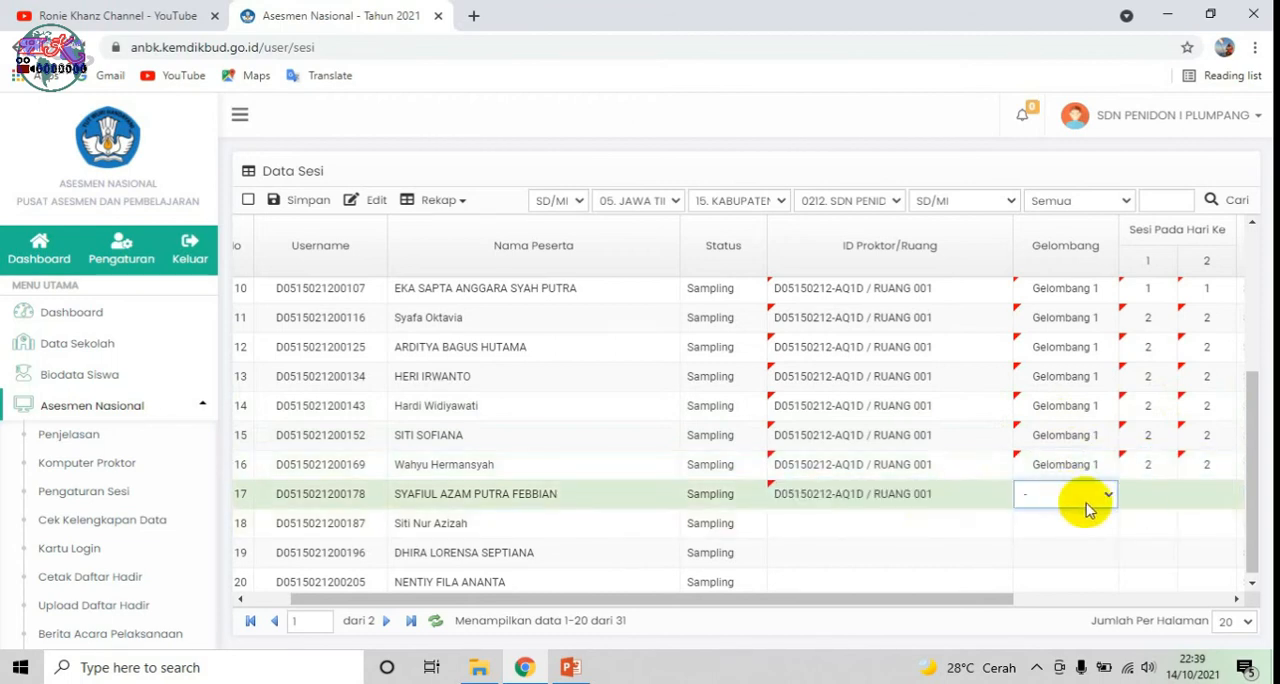
left_click(1076, 498)
left_click(1075, 530)
left_click(1139, 490)
type("2")
left_click(1225, 493)
type("2")
Step: Assign participant 18 to the RUANG 001 proctor and Gelombang 1, with session 2 on both days
left_click(940, 525)
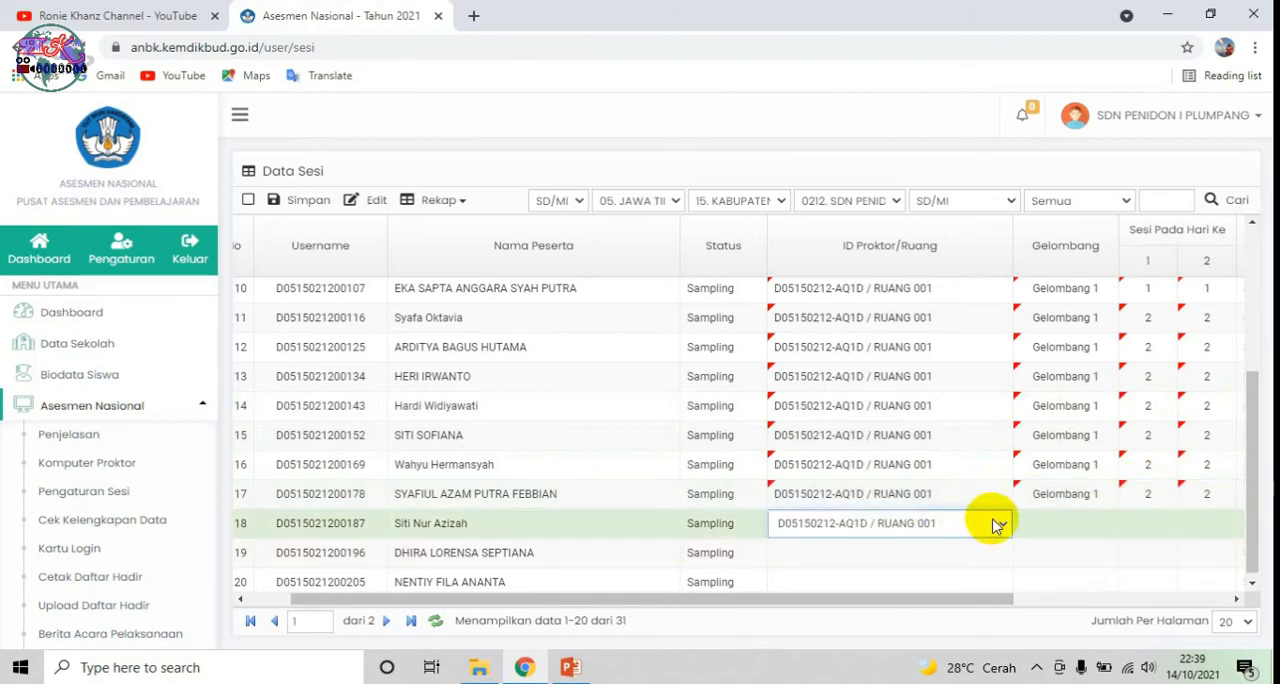
left_click(1103, 527)
left_click(1105, 527)
left_click(1086, 553)
left_click(1165, 524)
type("2")
left_click(1221, 527)
type("2")
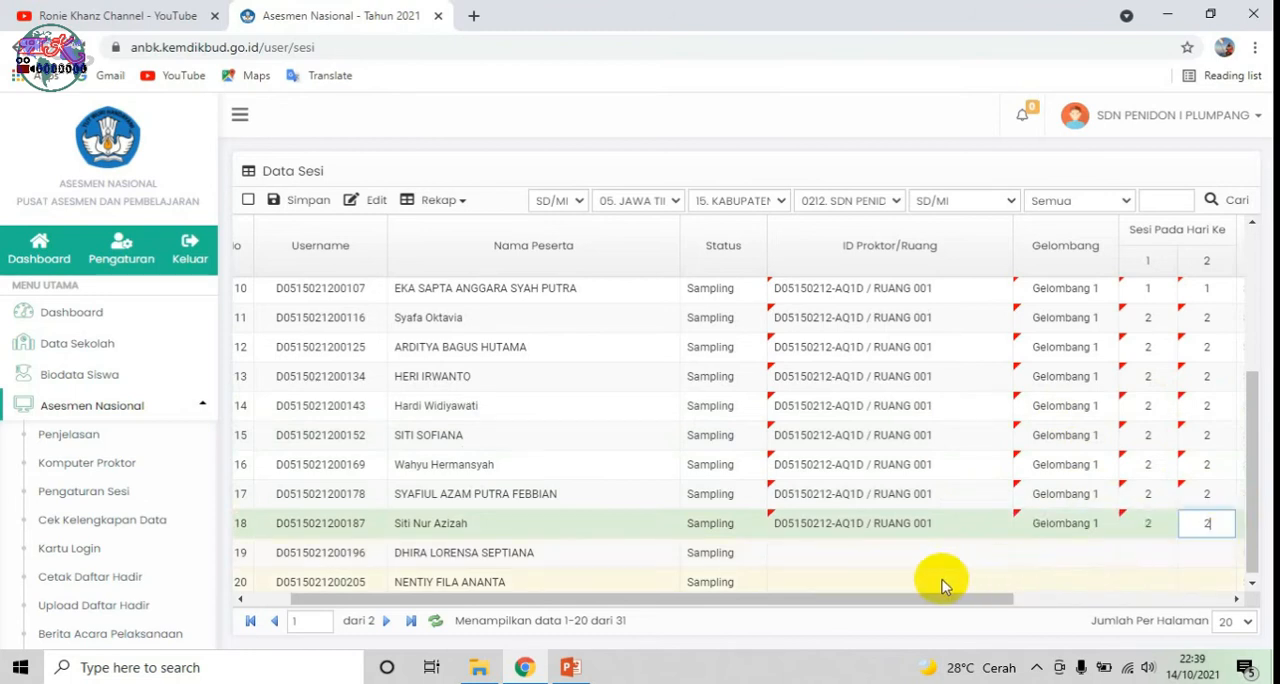
Step: Assign participant 19 to the RUANG 001 proctor and Gelombang 1, with session 2 on both days
left_click(930, 553)
left_click(1088, 560)
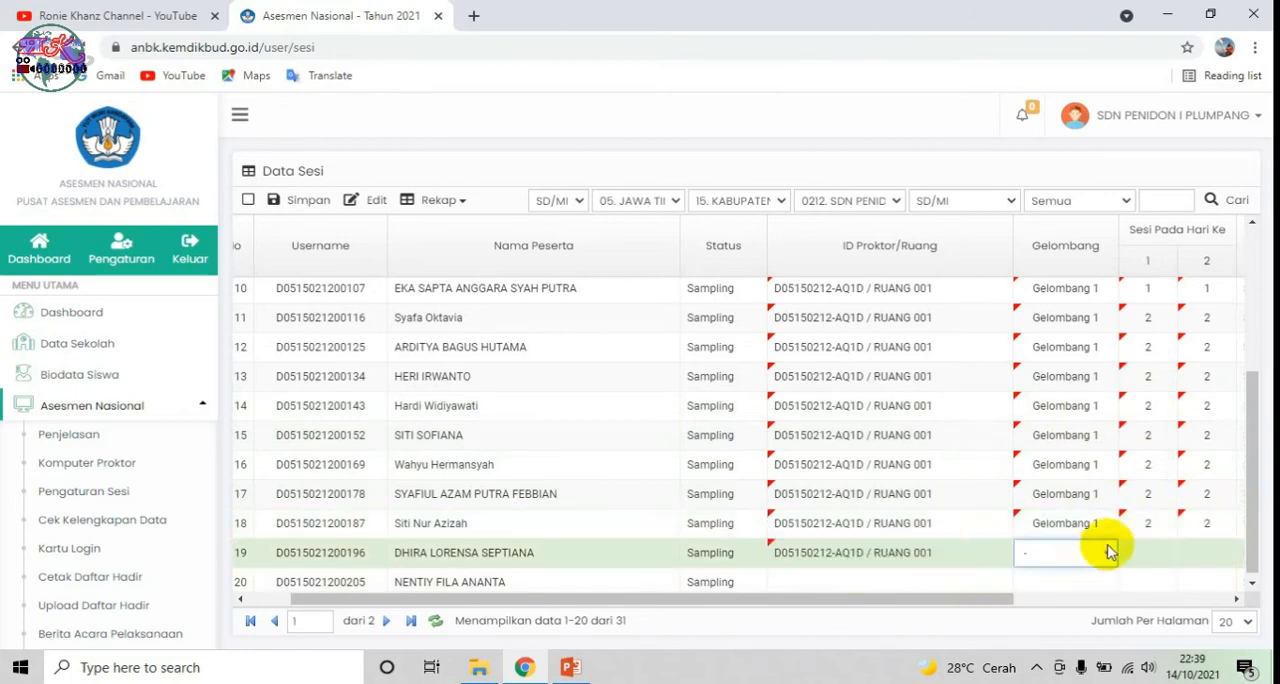
left_click(1095, 554)
left_click(1085, 586)
left_click(1157, 562)
type("2")
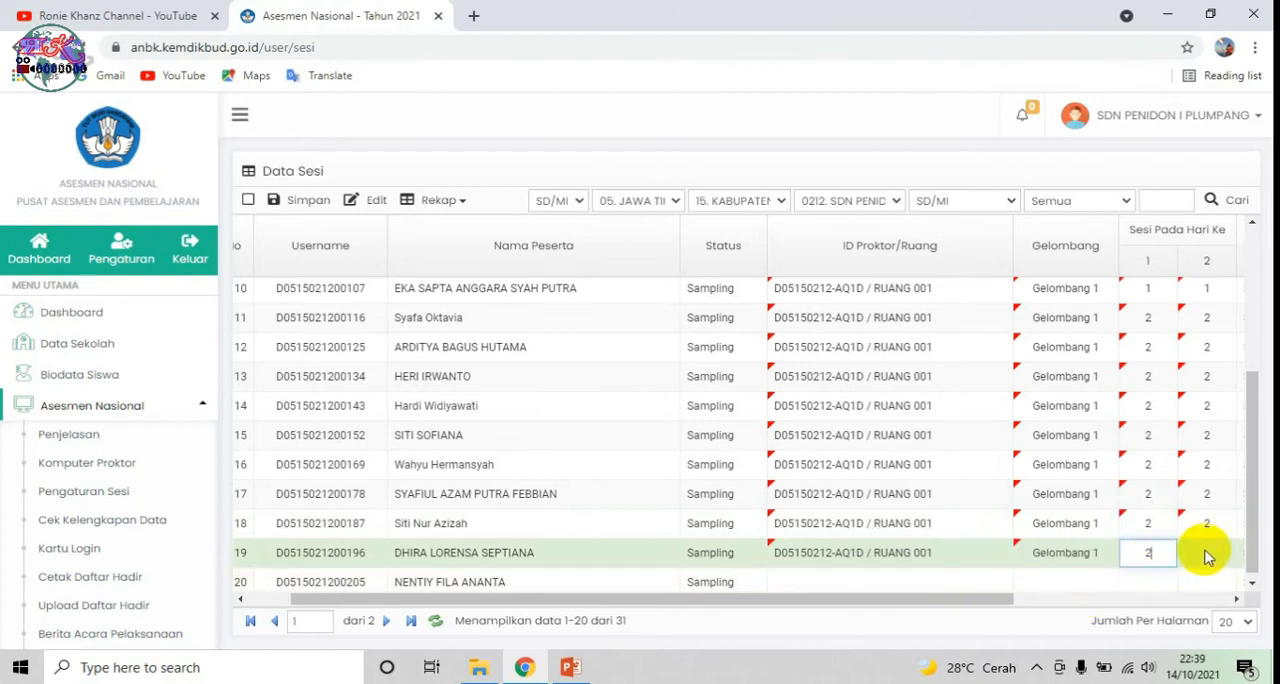
type("2")
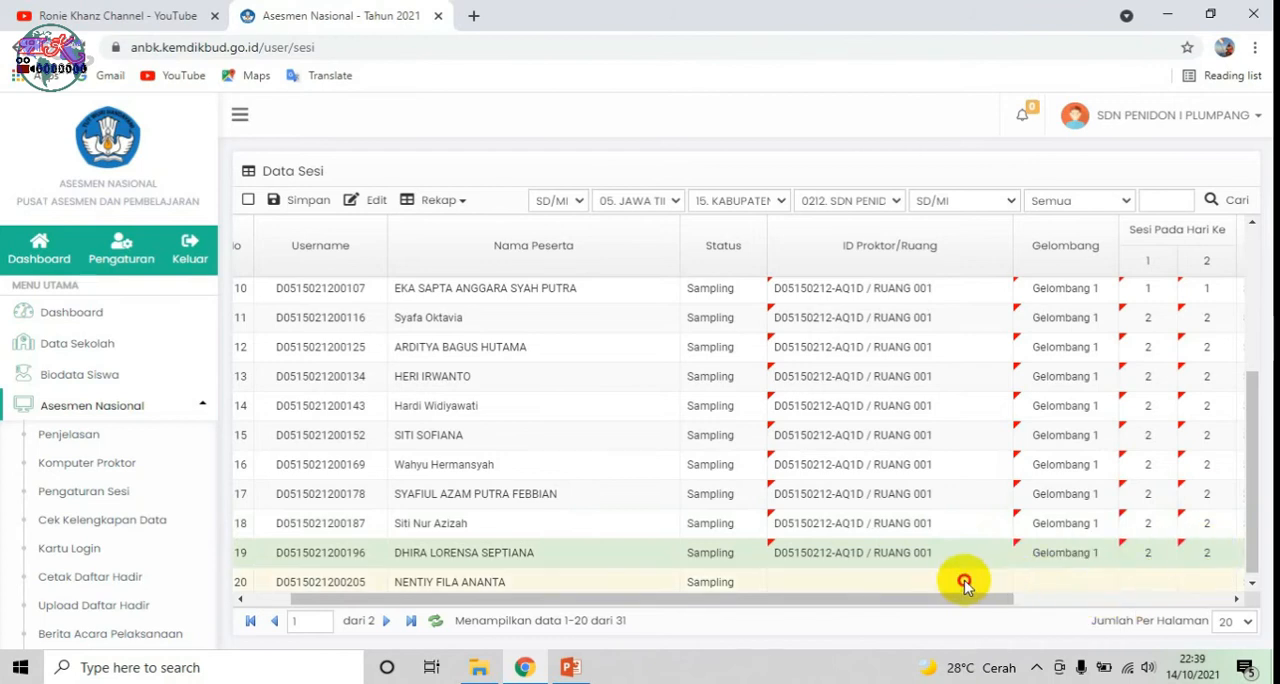
Step: Assign participant 20 to the RUANG 001 proctor and Gelombang 1, with session 2 on both days
left_click(965, 583)
left_click(1034, 581)
left_click(1104, 581)
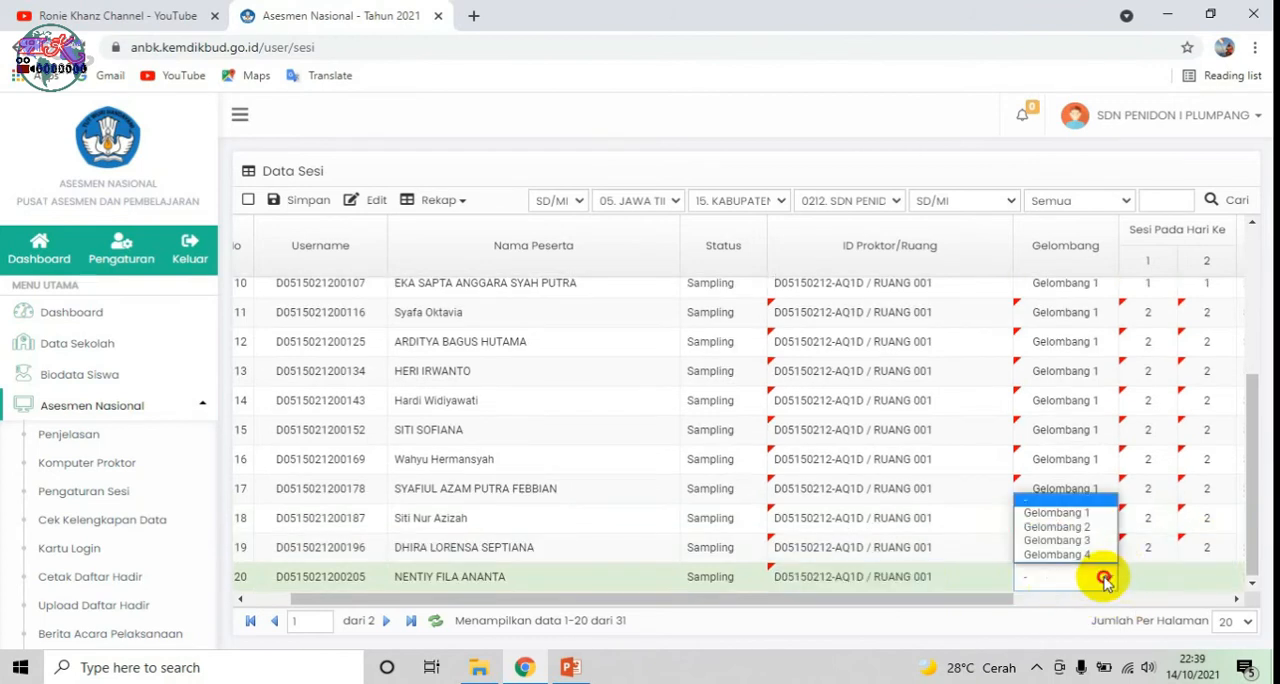
left_click(1057, 512)
left_click(1160, 578)
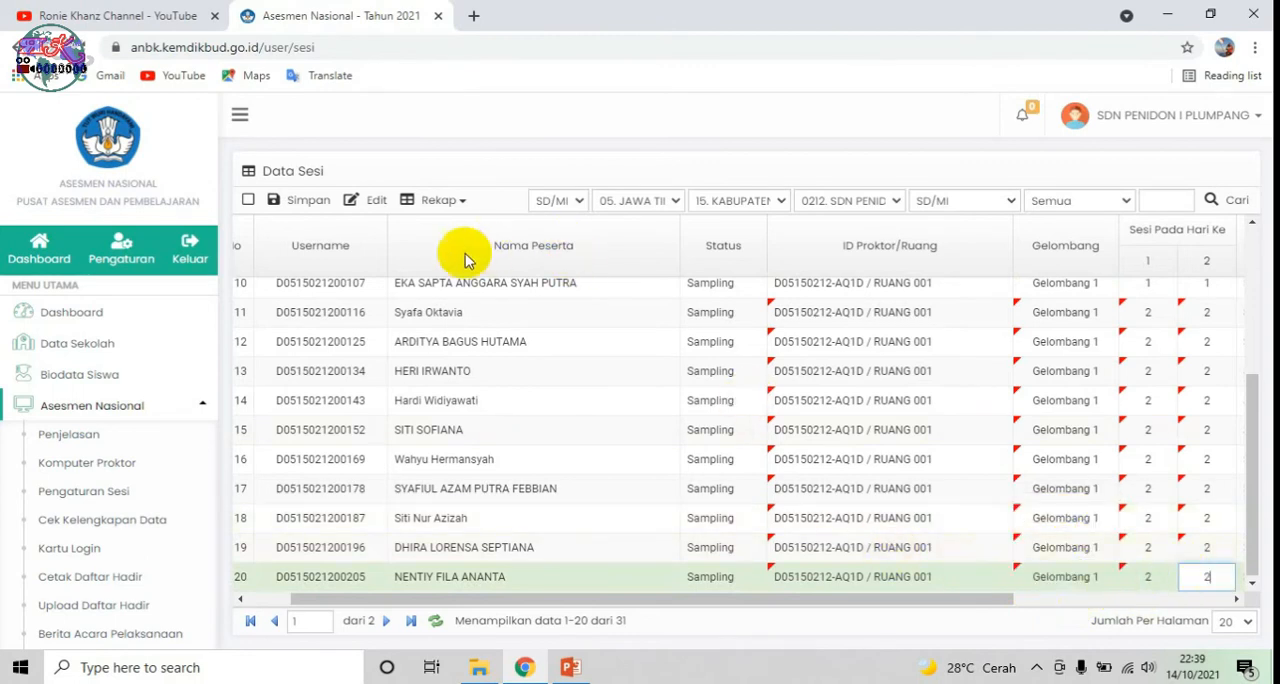
Step: Save the session assignments of the first twenty participants and open page 2 of the participant list
left_click(307, 201)
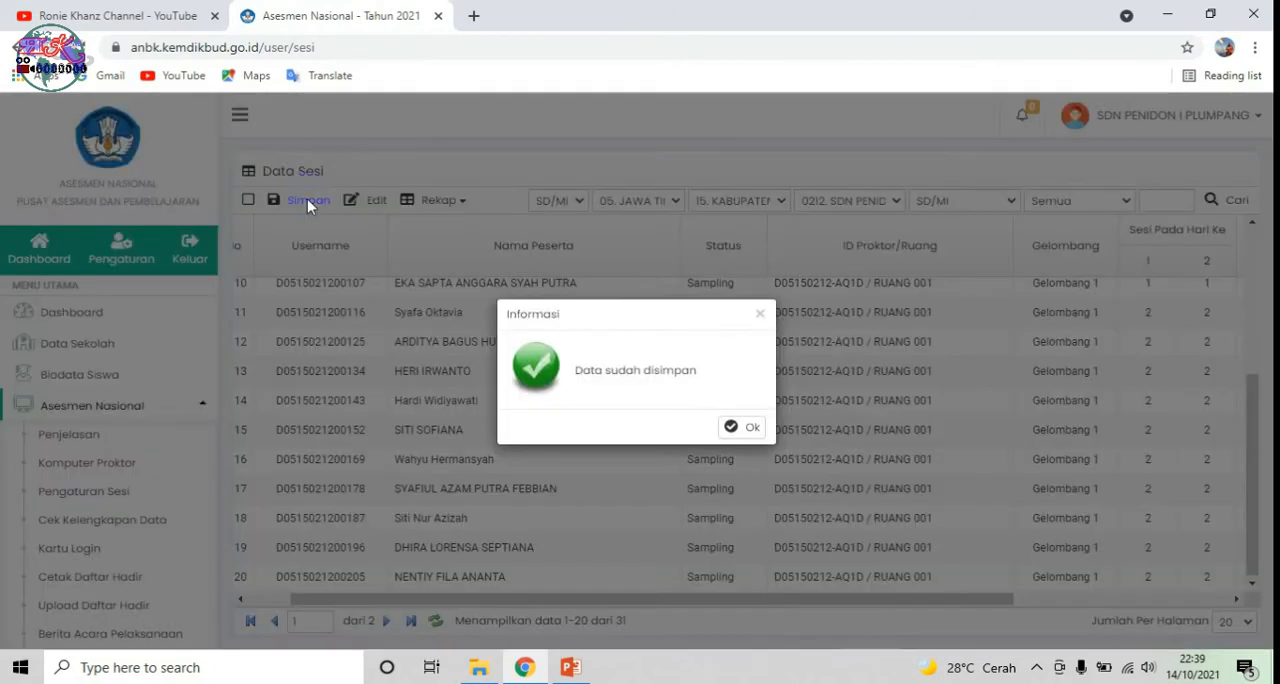
left_click(752, 428)
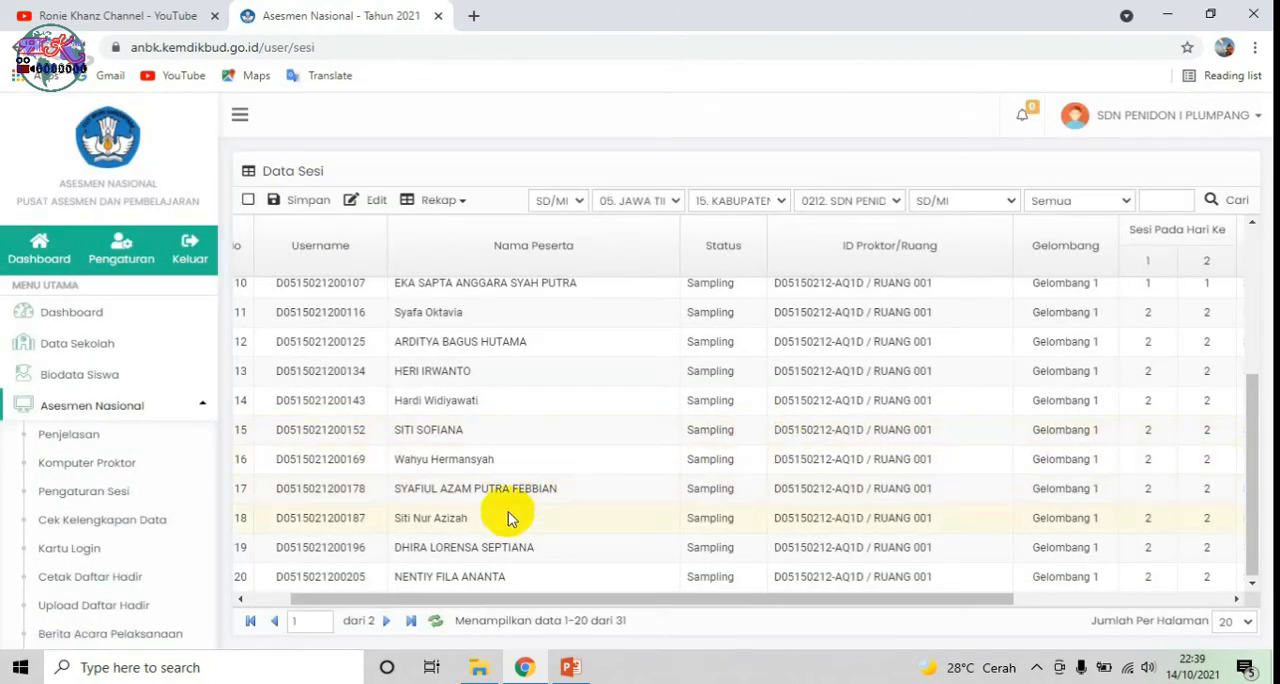
left_click(386, 620)
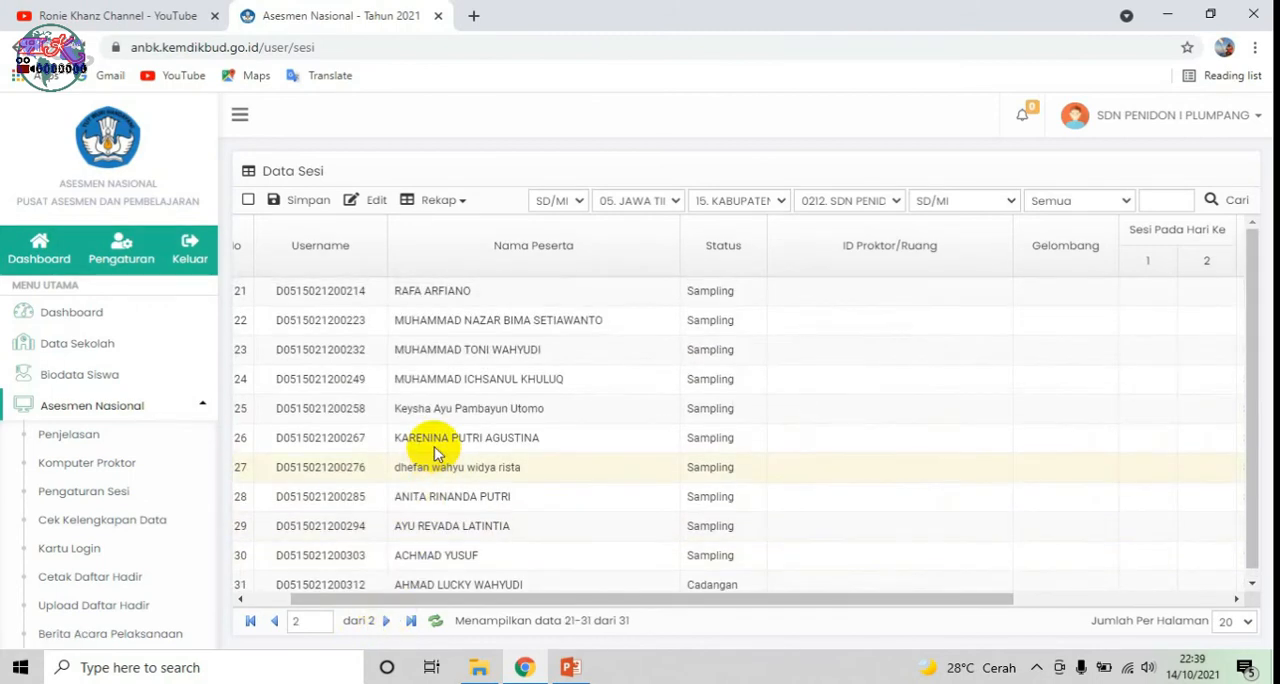
Step: Assign participant 21 to the RUANG 001 proctor and Gelombang 2, with session 1 on both days
scroll(257, 317, "down", 1)
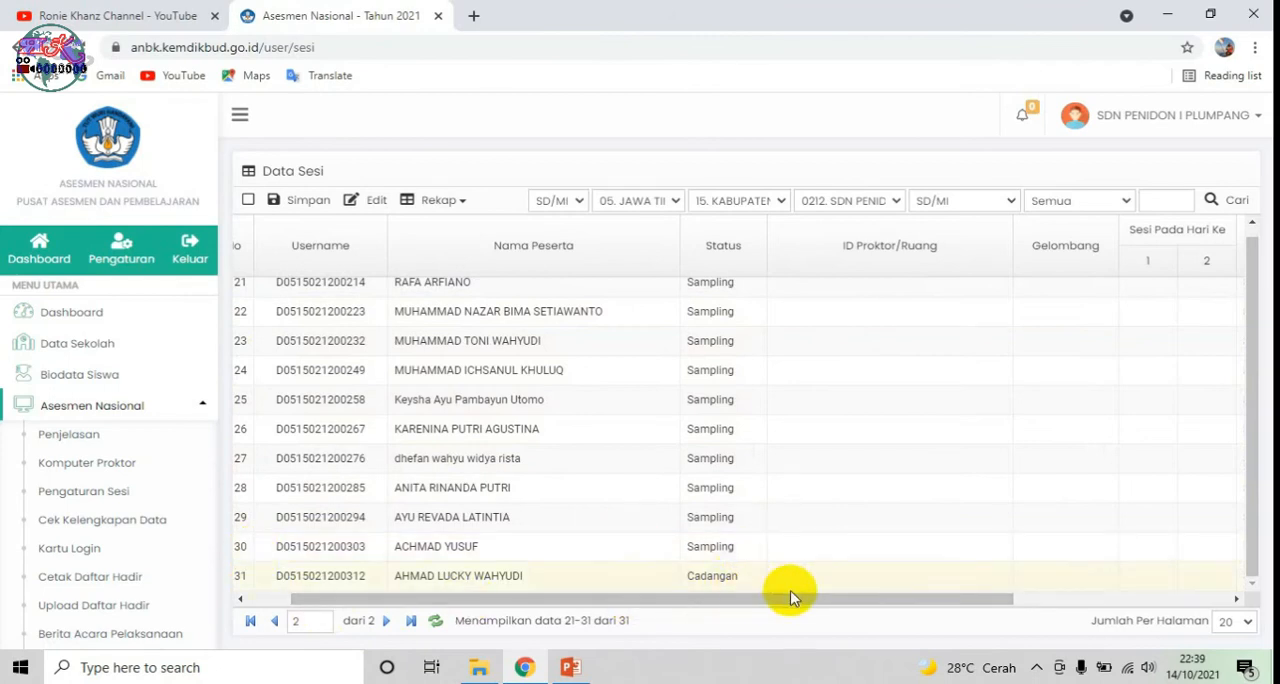
left_click_drag(791, 598, 674, 612)
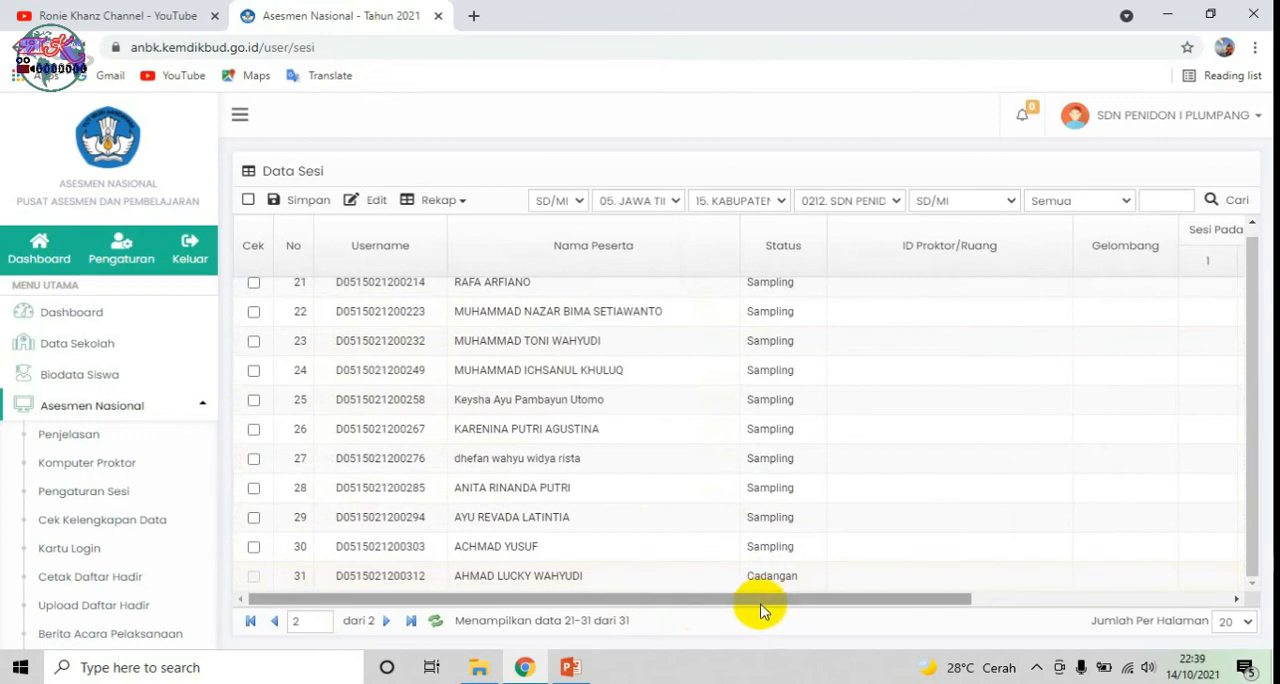
left_click_drag(755, 601, 831, 574)
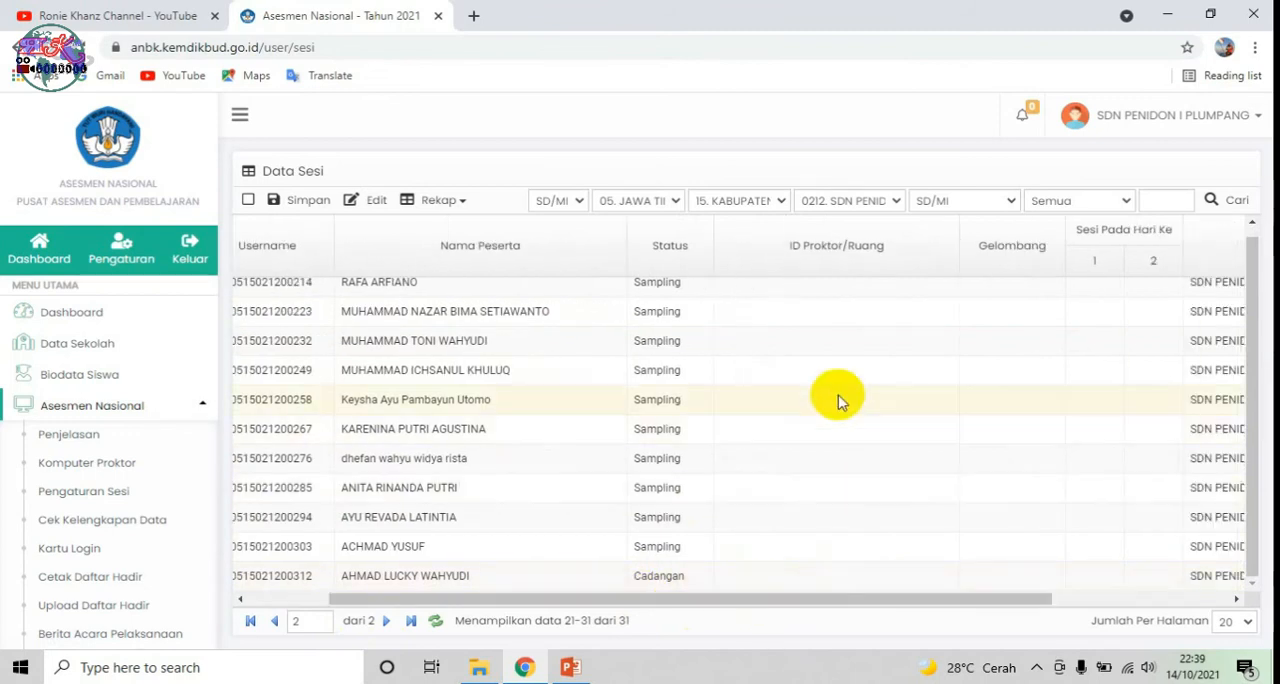
scroll(899, 282, "up", 1)
left_click(878, 290)
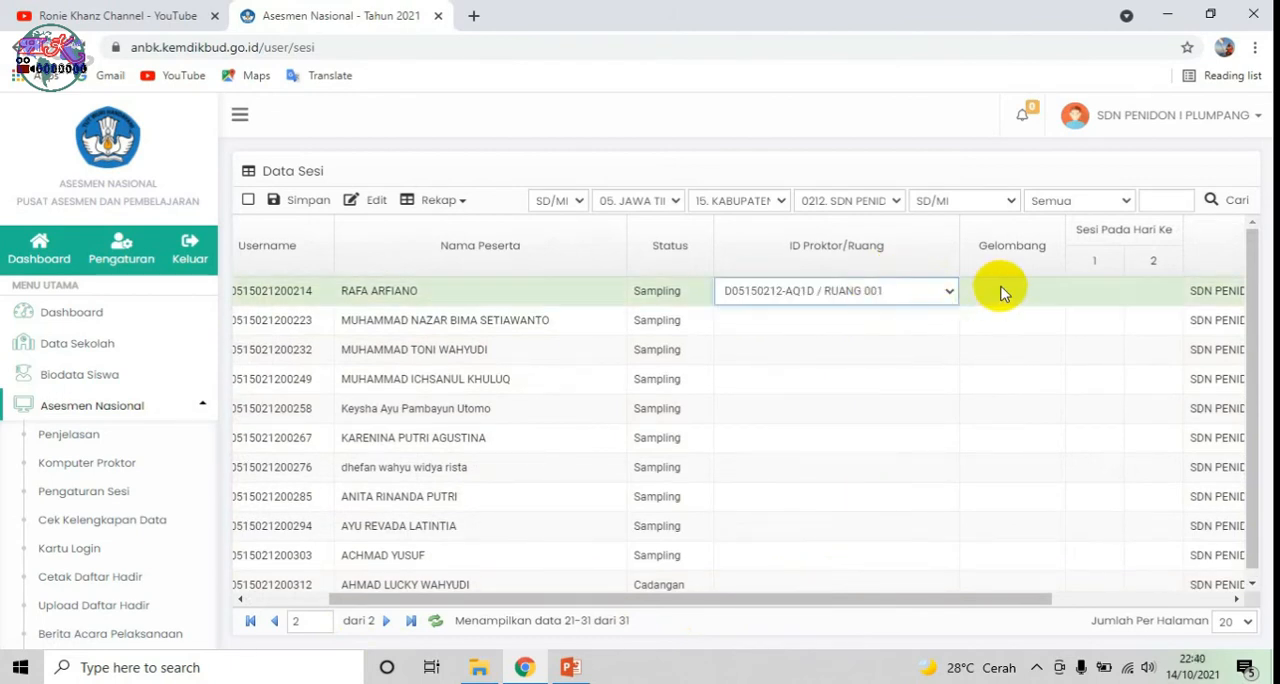
left_click_drag(737, 600, 823, 607)
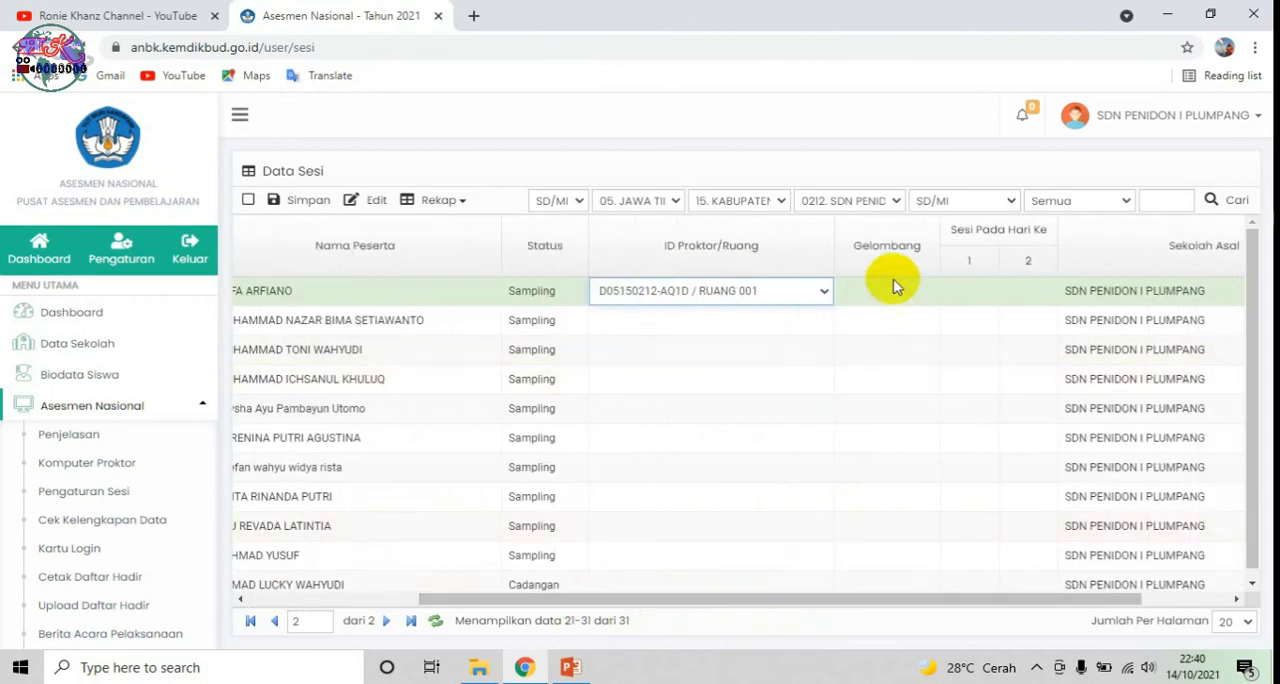
left_click(885, 290)
left_click(928, 295)
left_click(906, 340)
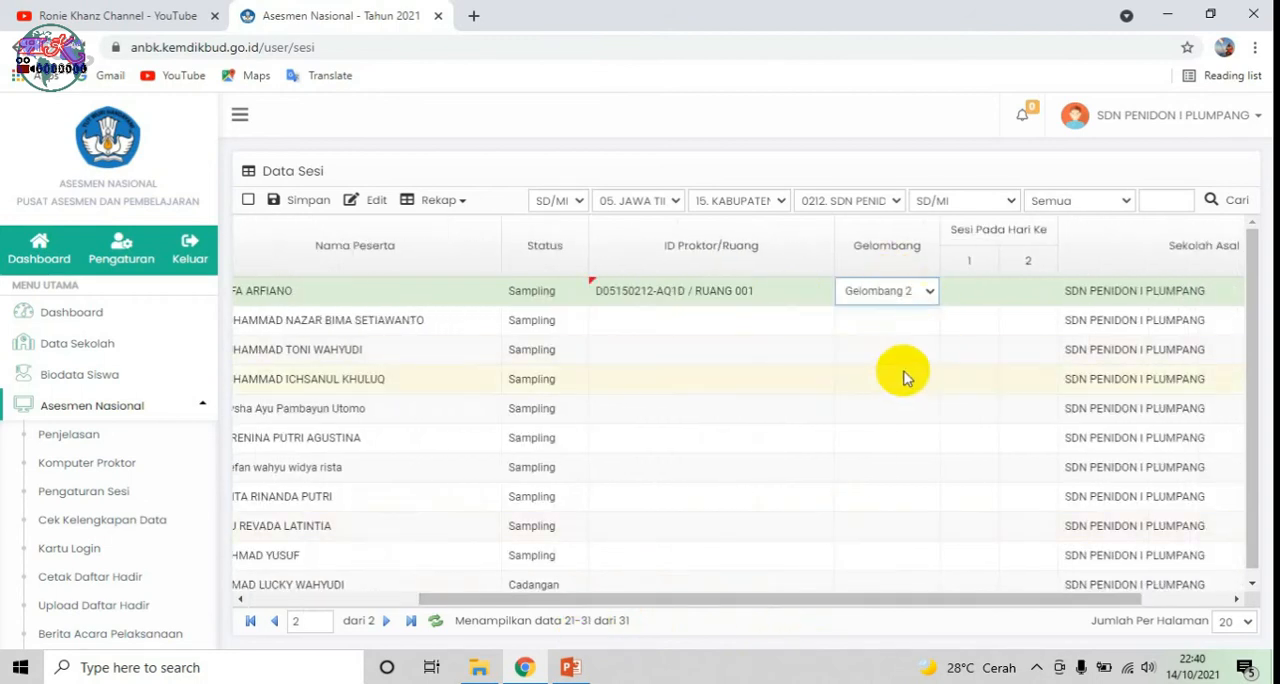
left_click(985, 290)
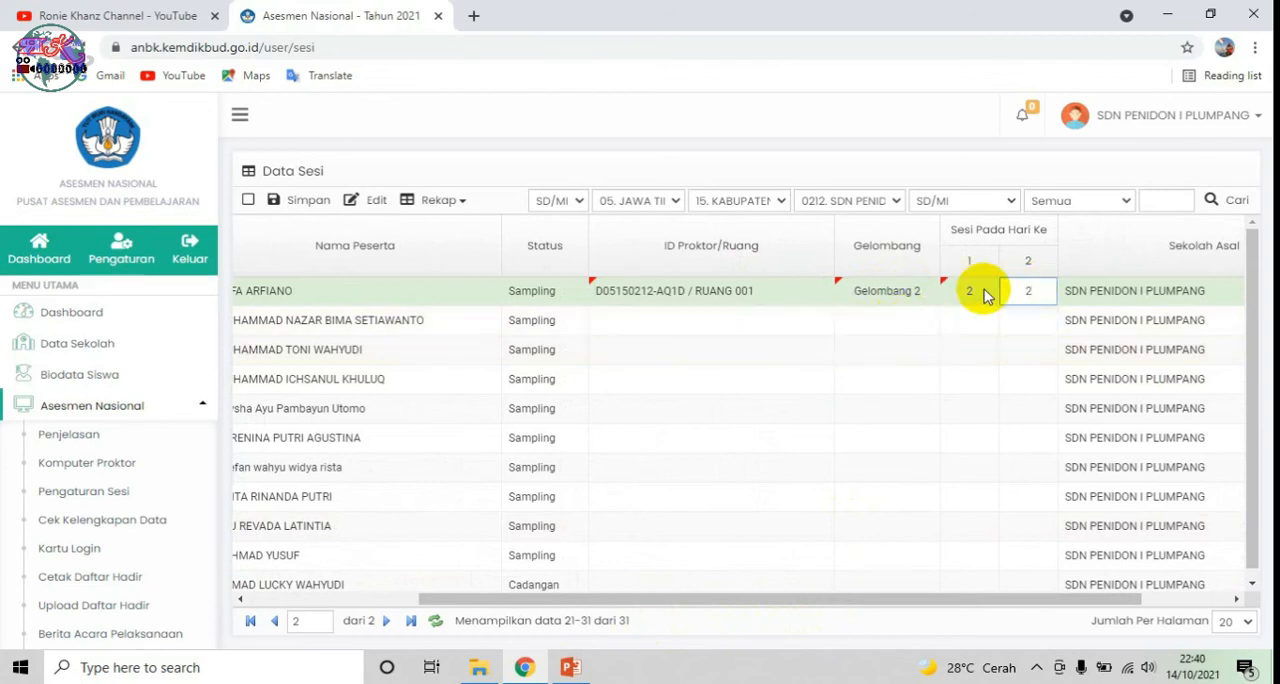
type("2")
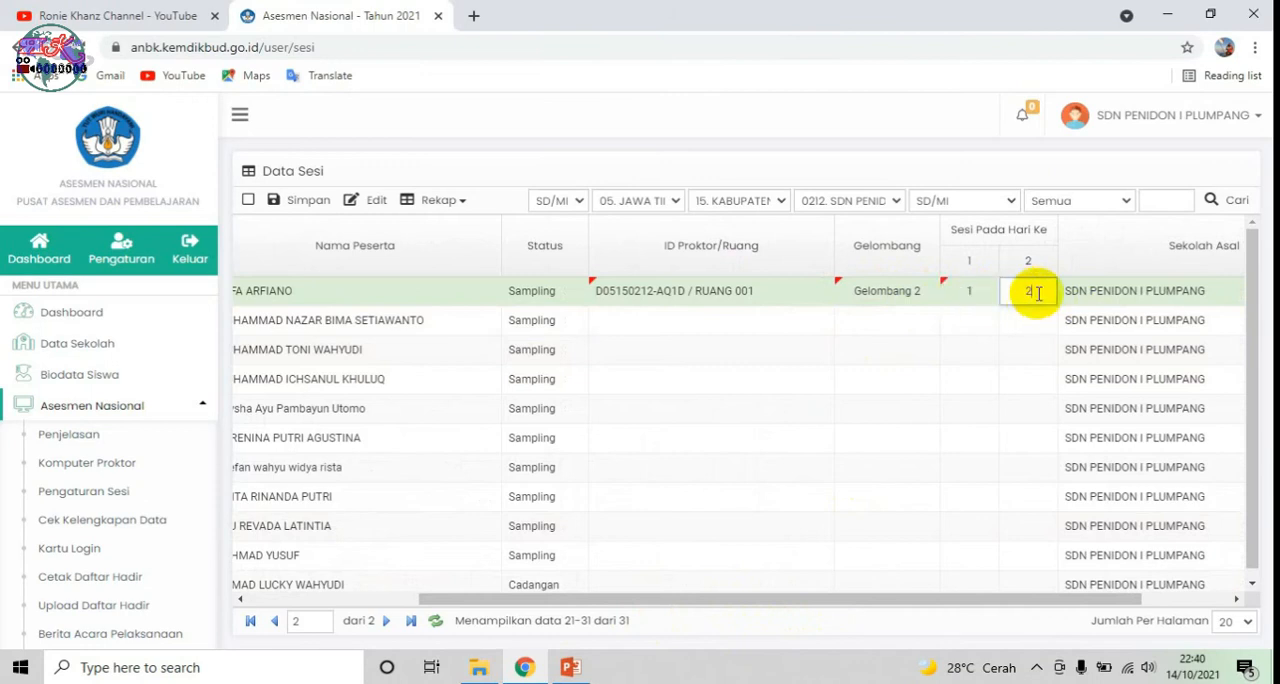
Step: Assign participant 22 to the RUANG 001 proctor and Gelombang 2, with session 1 on both days
left_click(709, 320)
left_click(906, 335)
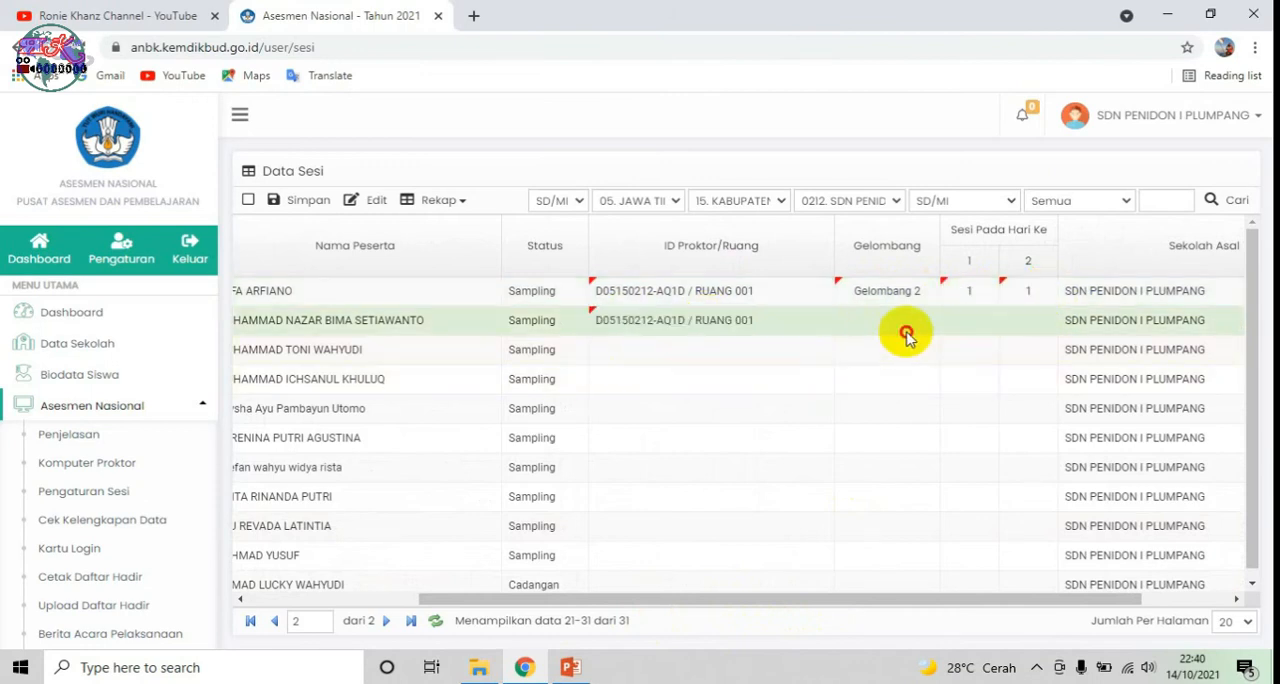
left_click(915, 322)
left_click(903, 366)
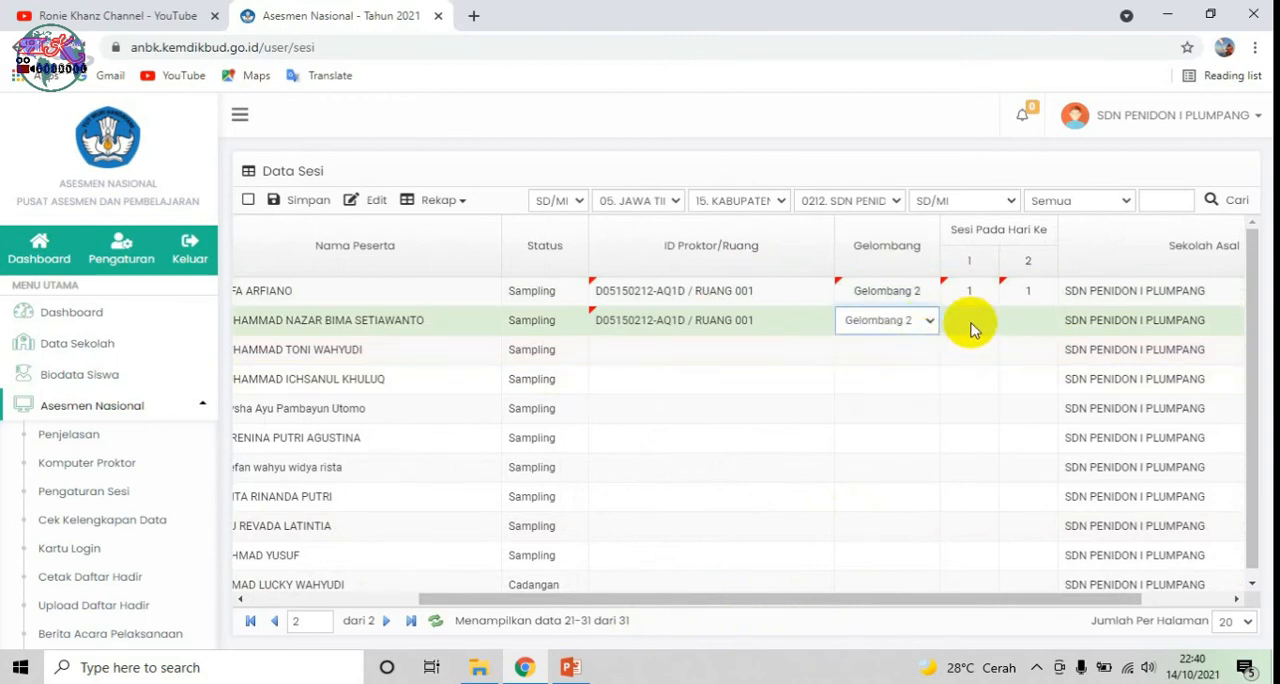
left_click(988, 321)
type("1")
Step: Assign participant 23 to the RUANG 001 proctor and Gelombang 2, with session 1 on both days
left_click(766, 354)
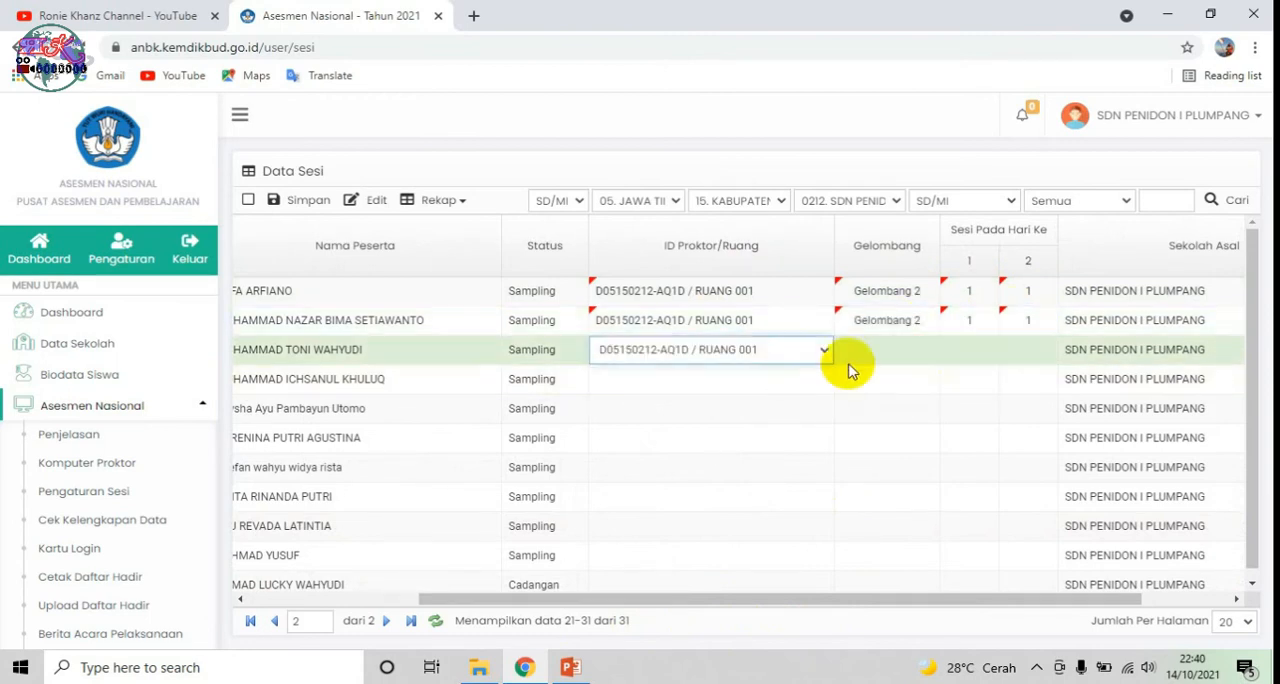
left_click(918, 362)
left_click(914, 400)
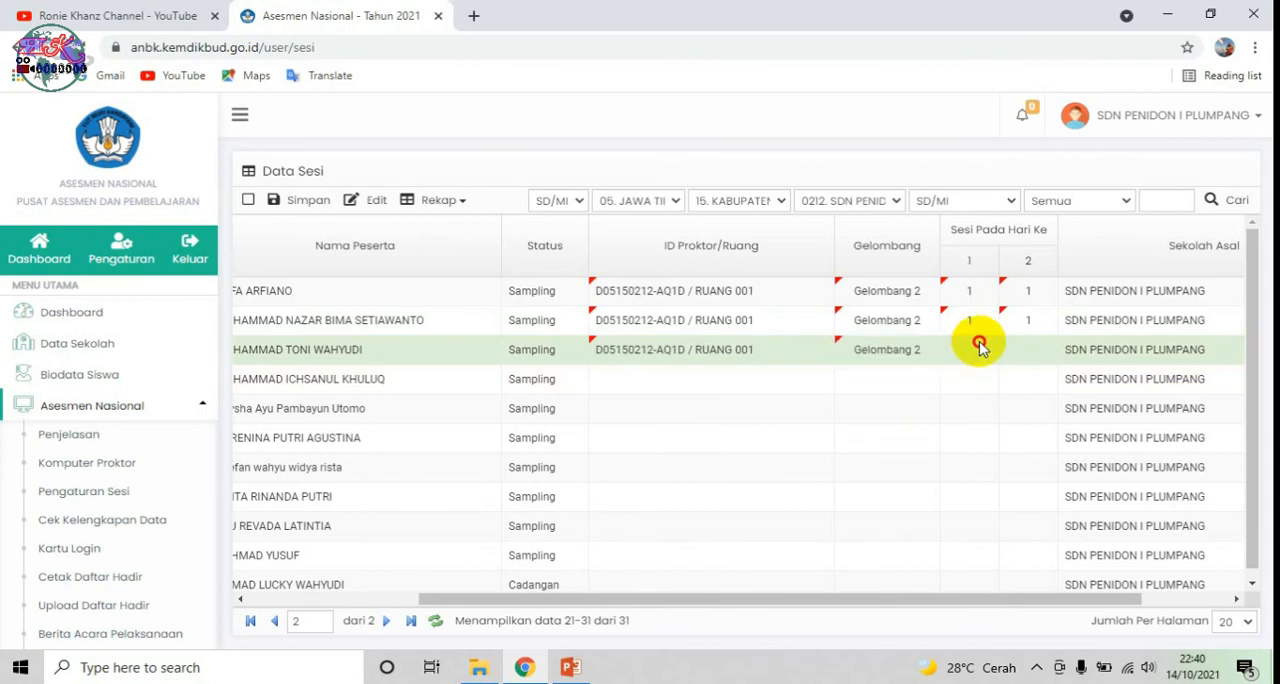
type("1")
Step: Assign participant 24 to the RUANG 001 proctor and Gelombang 2, with session 1 on both days
left_click(705, 380)
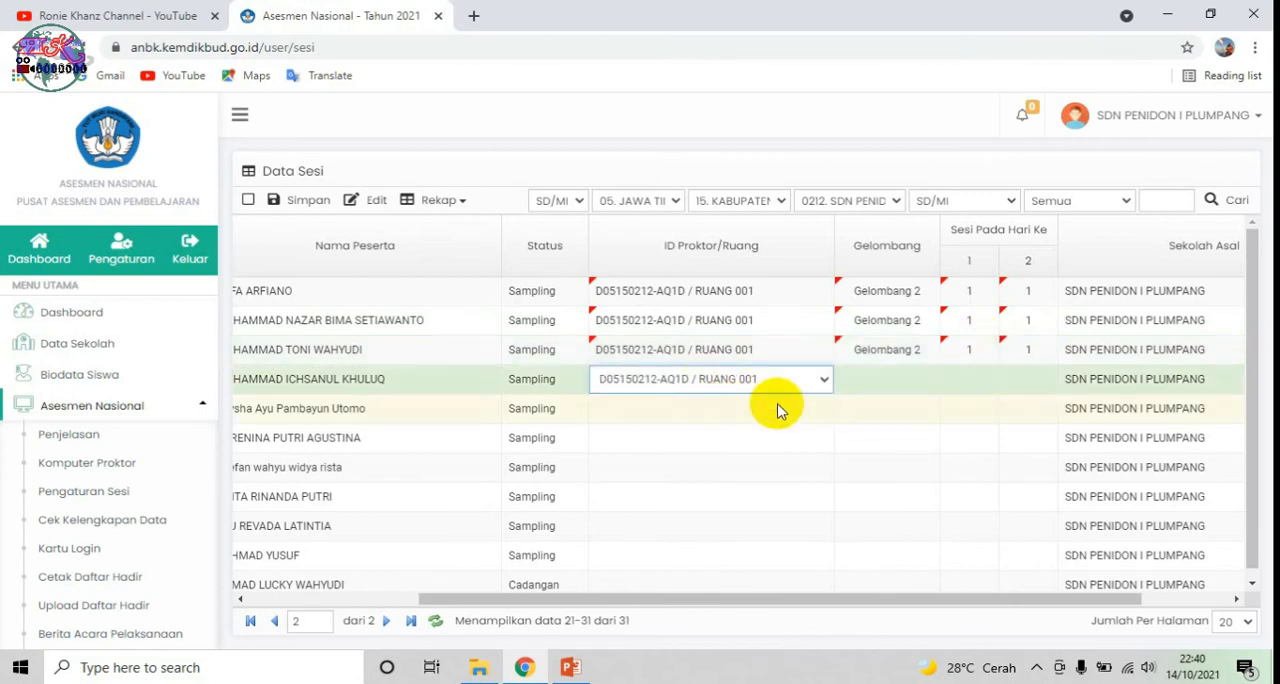
left_click(905, 380)
left_click(930, 382)
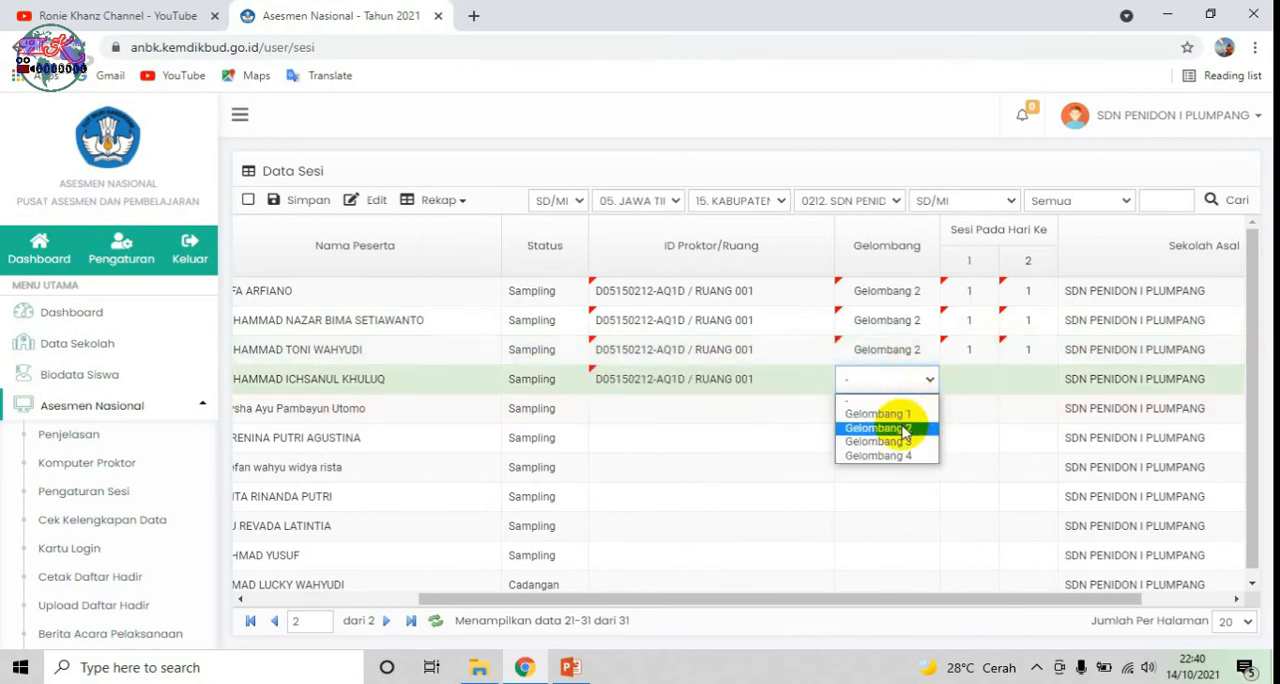
left_click(910, 428)
left_click(990, 379)
type("1")
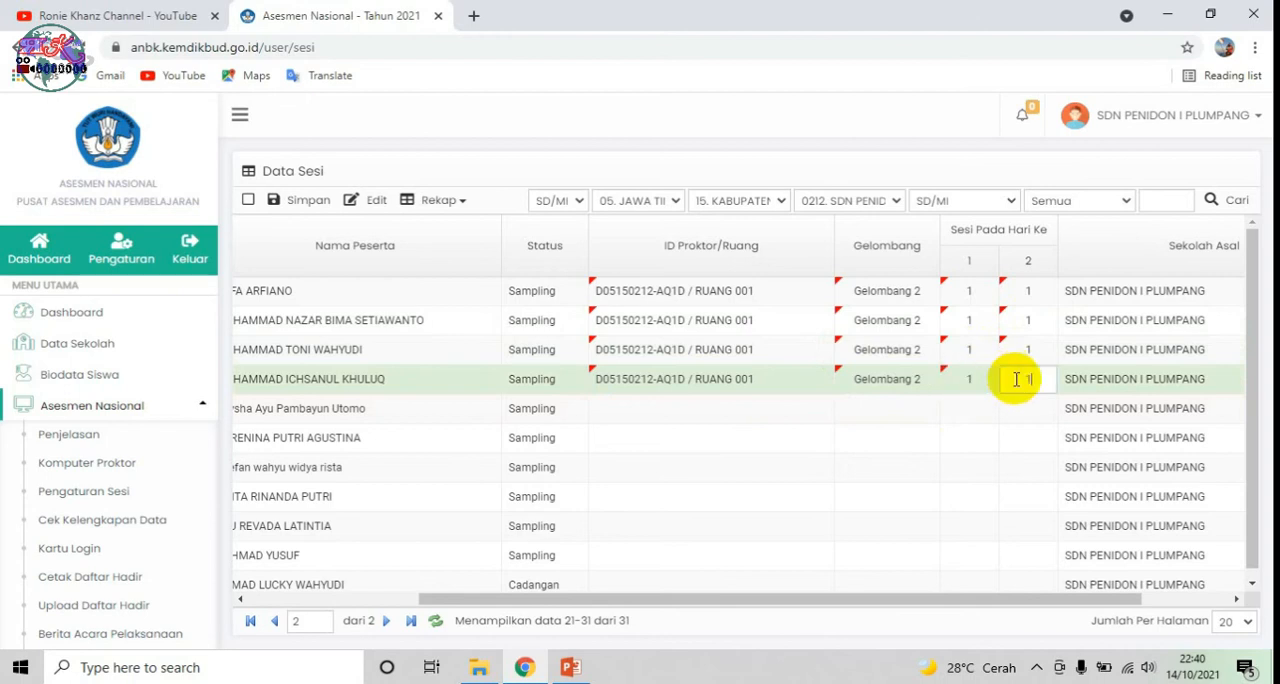
Step: Assign participant 25 to the RUANG 001 proctor and Gelombang 2, with session 1 on both days
left_click(705, 408)
left_click(906, 410)
left_click(926, 411)
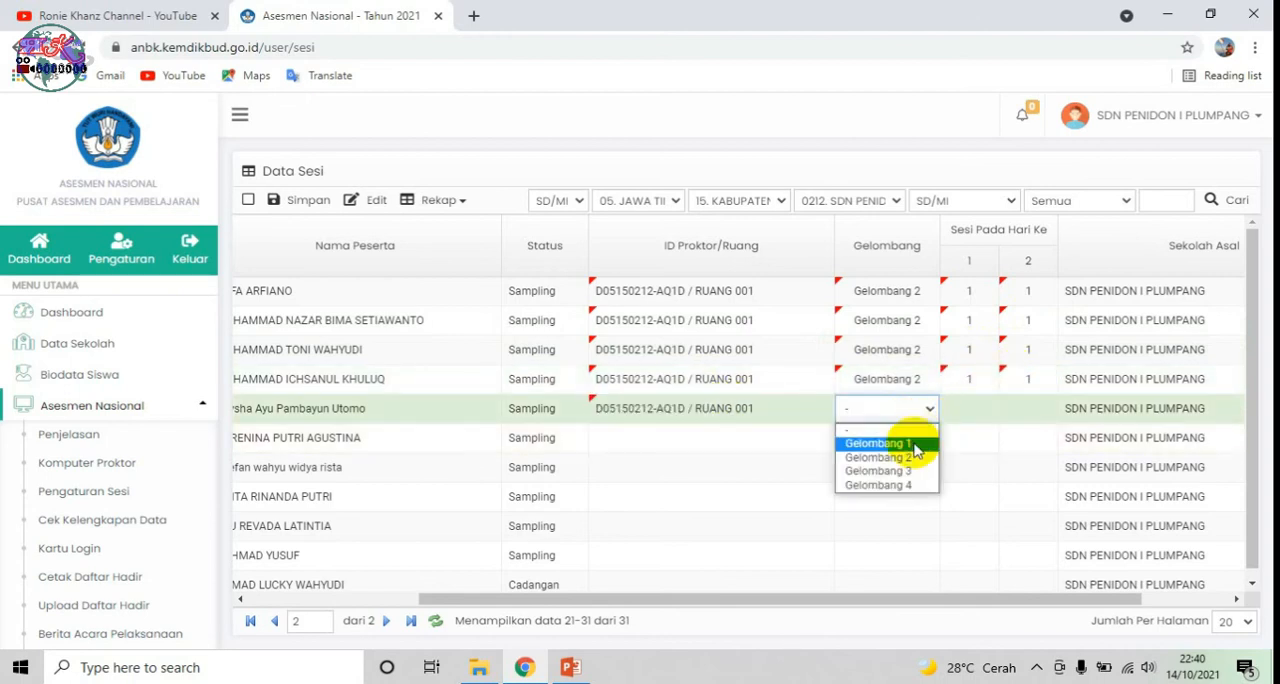
left_click(898, 449)
left_click(995, 406)
type("1")
left_click(1020, 408)
type("1")
Step: Assign participant 26 to the RUANG 001 proctor and Gelombang 2, with session 1 on both days
left_click(686, 446)
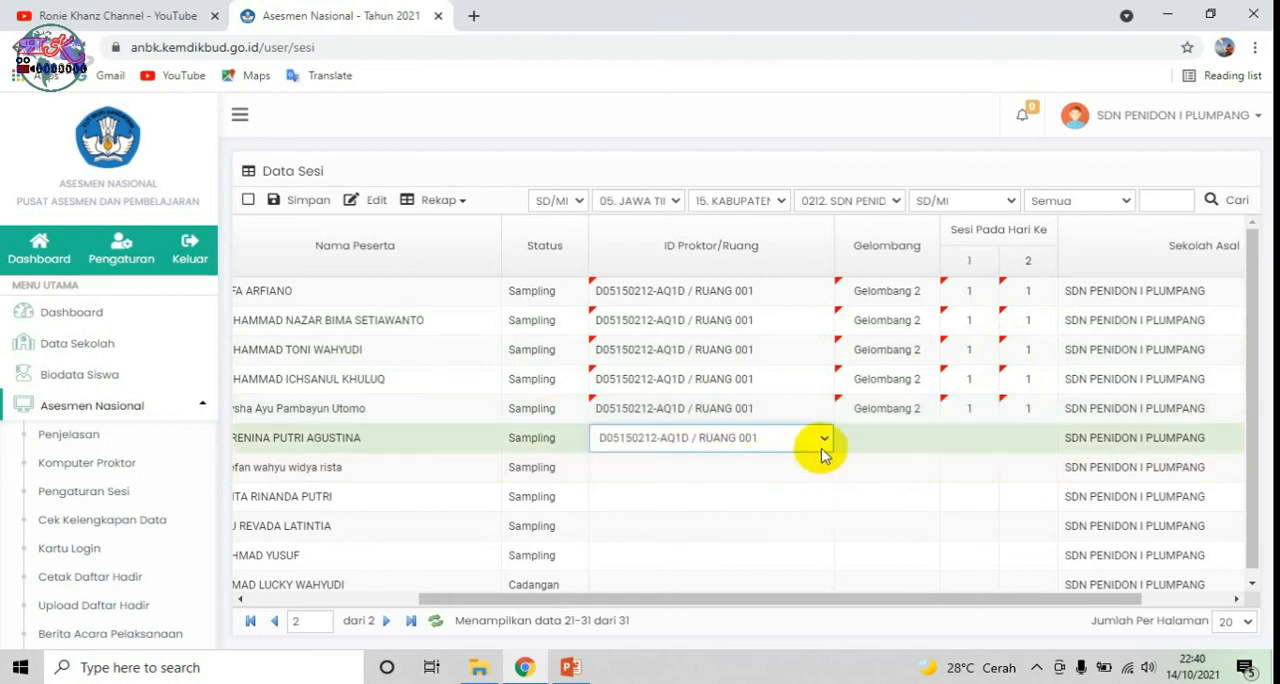
left_click(894, 437)
left_click(928, 437)
left_click(931, 490)
left_click(974, 445)
type("1")
Step: Assign participant 27 to the RUANG 001 proctor and Gelombang 2, with session 1 on both days
left_click(737, 470)
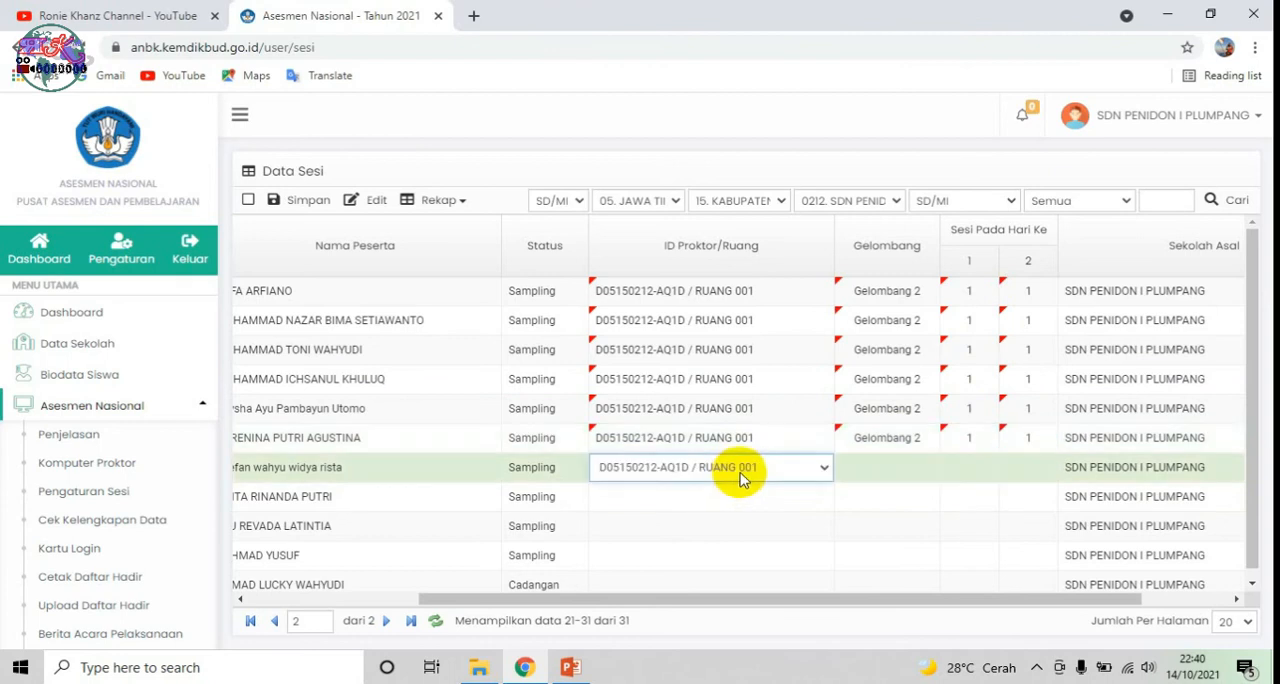
left_click(875, 470)
left_click(929, 468)
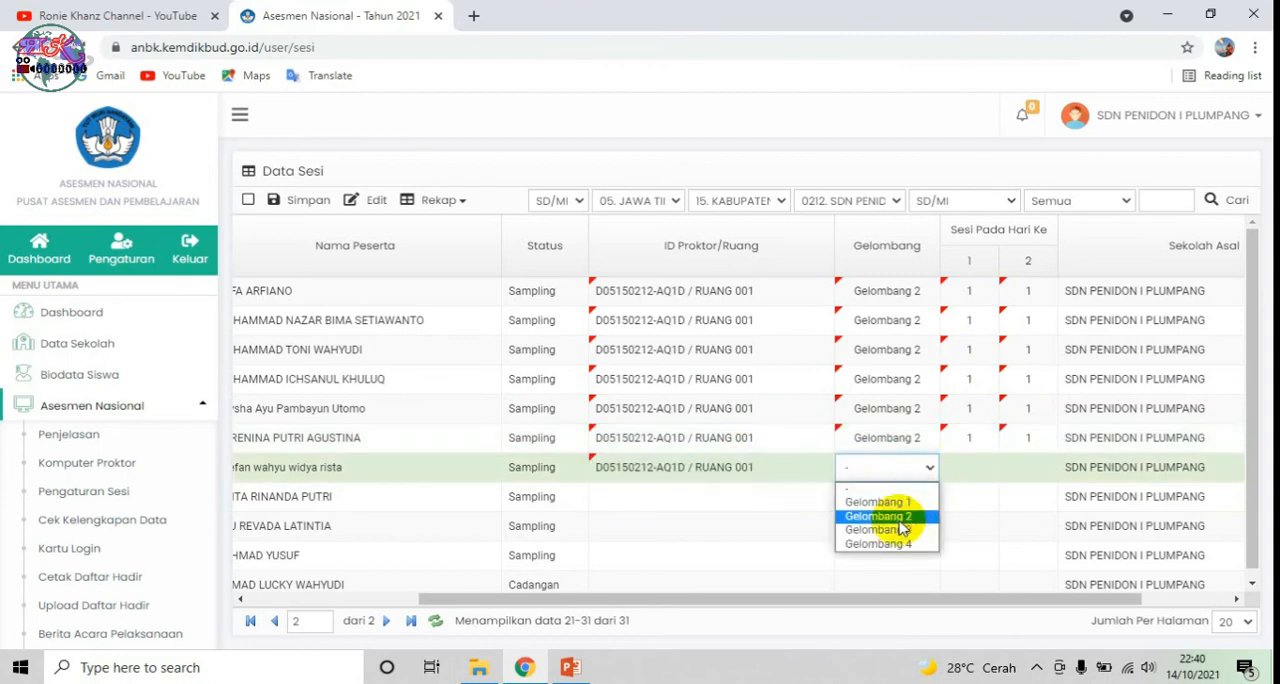
left_click(878, 516)
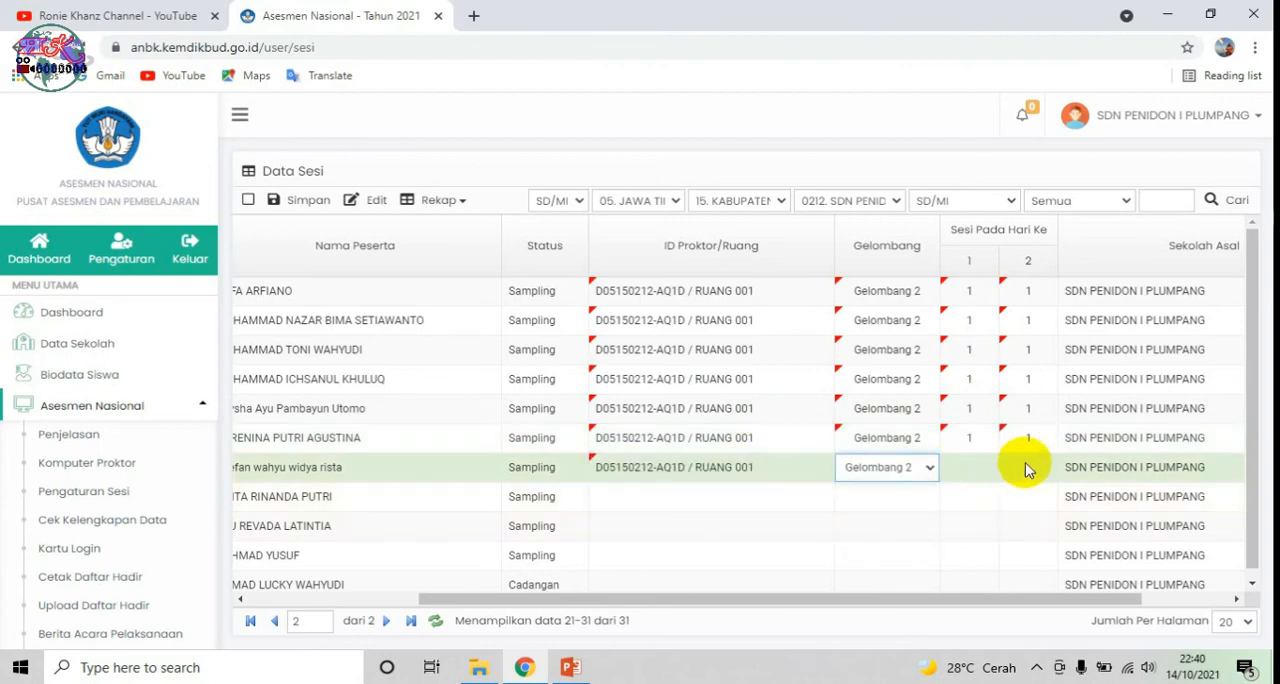
left_click(969, 467)
type("1")
left_click(1028, 467)
type("1")
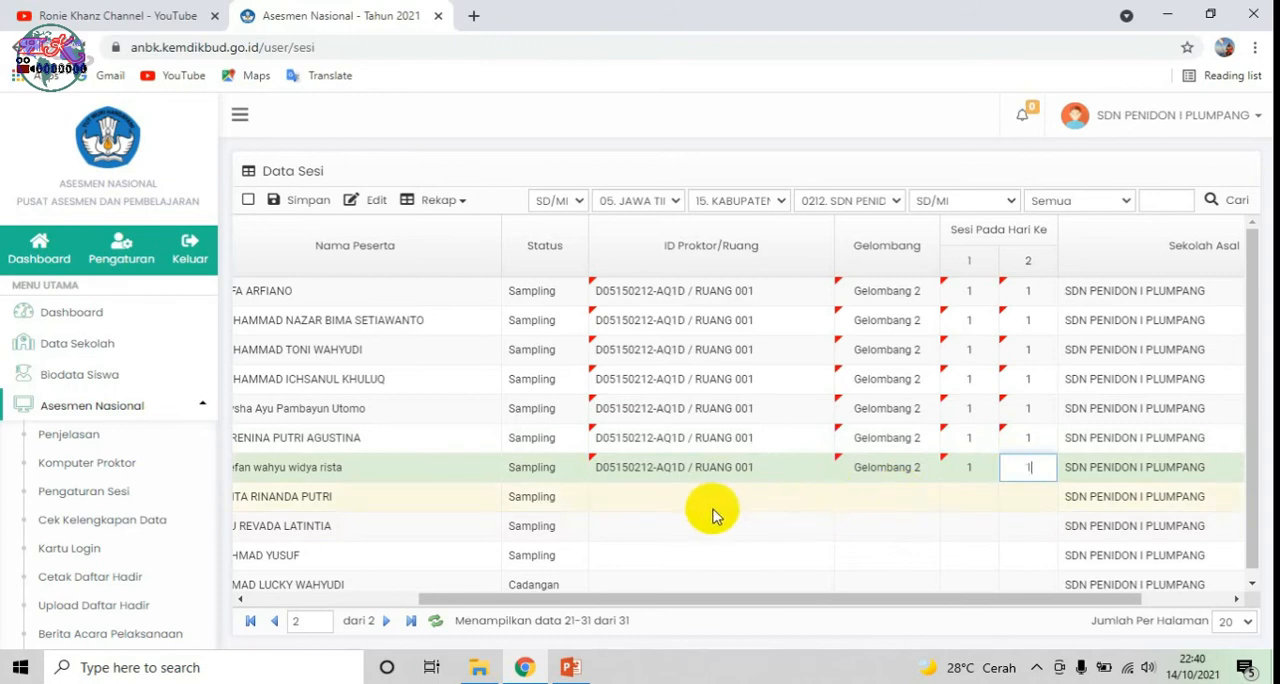
Step: Assign participant 28 to the RUANG 001 proctor and Gelombang 2, with session 1 on both days
left_click(714, 505)
left_click(860, 496)
left_click(910, 496)
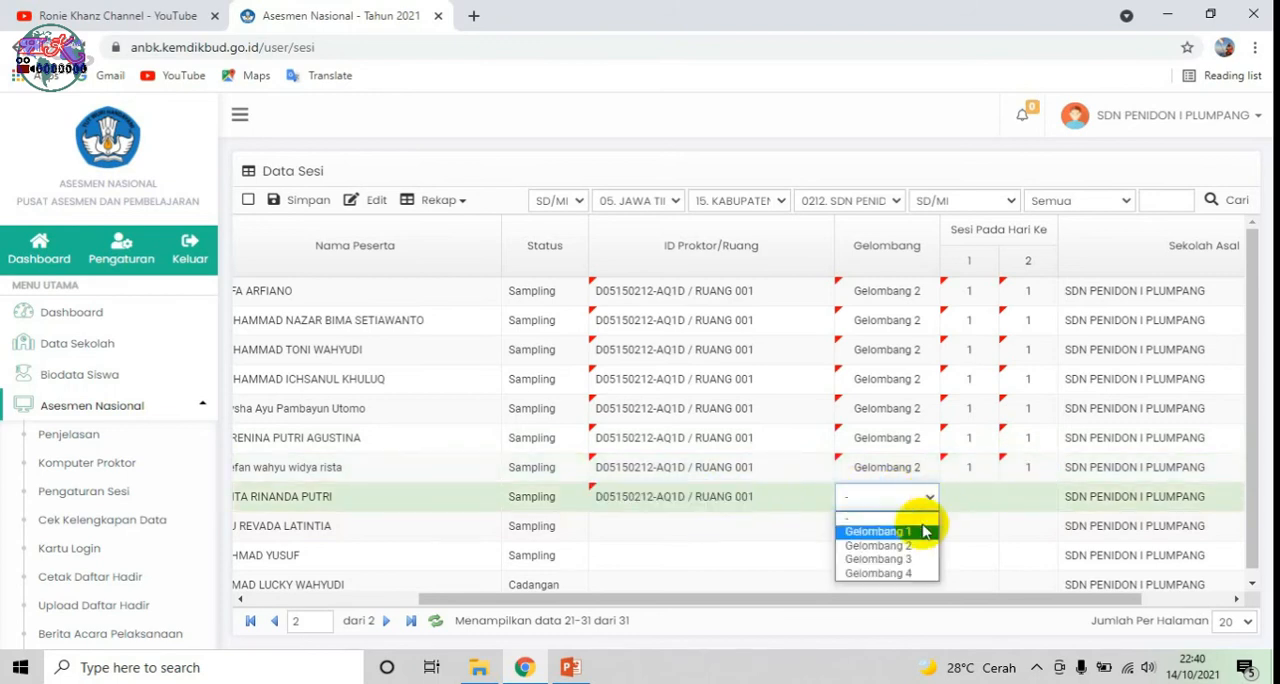
left_click(918, 546)
left_click(969, 496)
type("1")
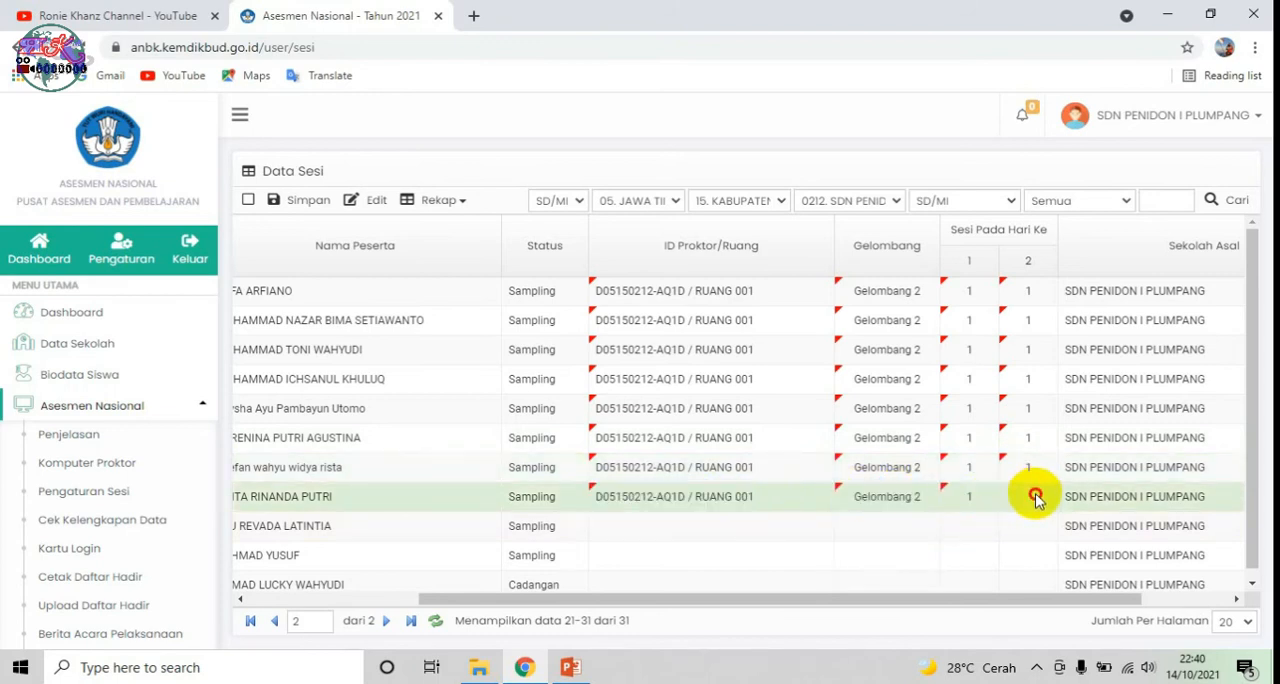
Step: Assign participant 29 to the RUANG 001 proctor and Gelombang 2, with session 1 on both days
left_click(757, 528)
left_click(809, 544)
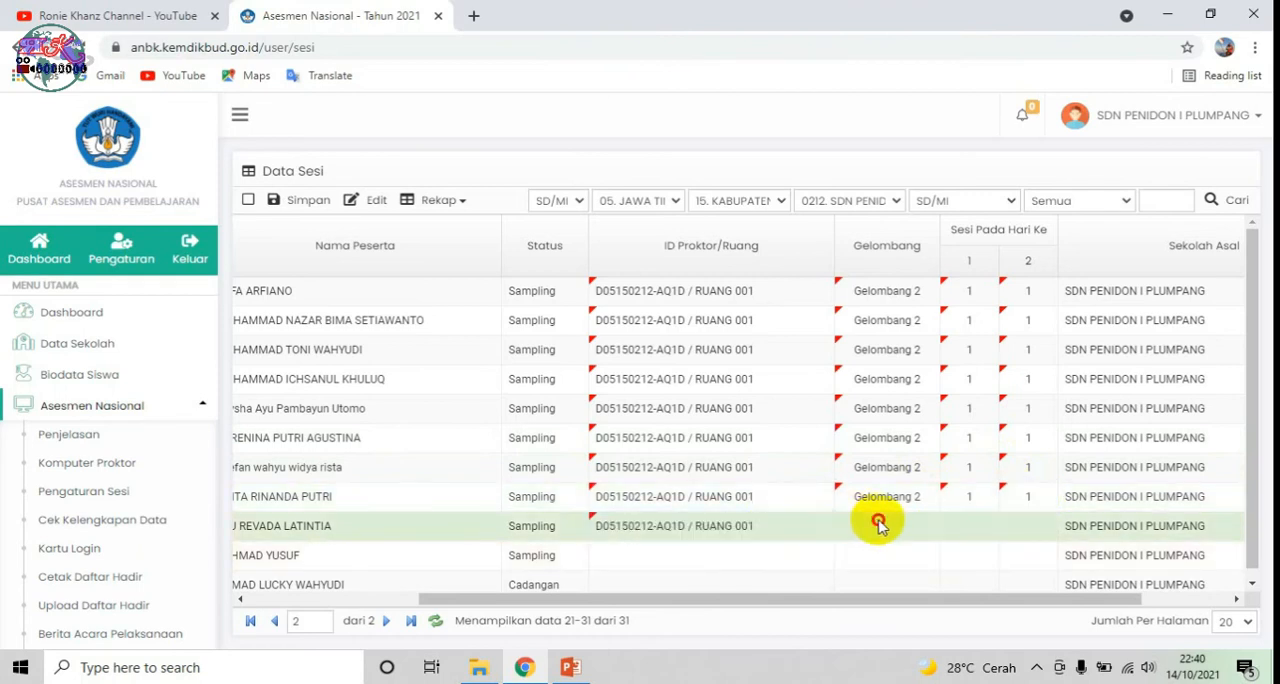
left_click(877, 525)
left_click(932, 530)
left_click(880, 558)
left_click(978, 526)
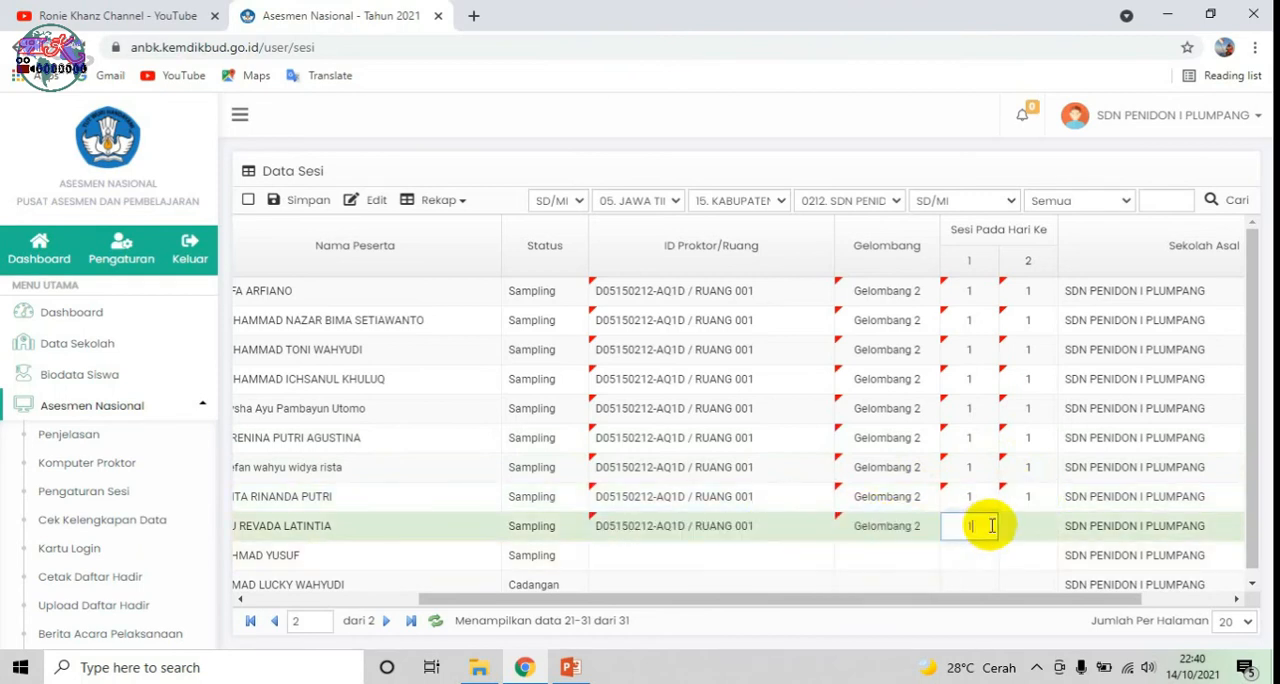
Step: Assign participant 30 to the RUANG 001 proctor and Gelombang 2, with session 1 on both days
left_click(760, 556)
left_click(900, 556)
left_click(925, 556)
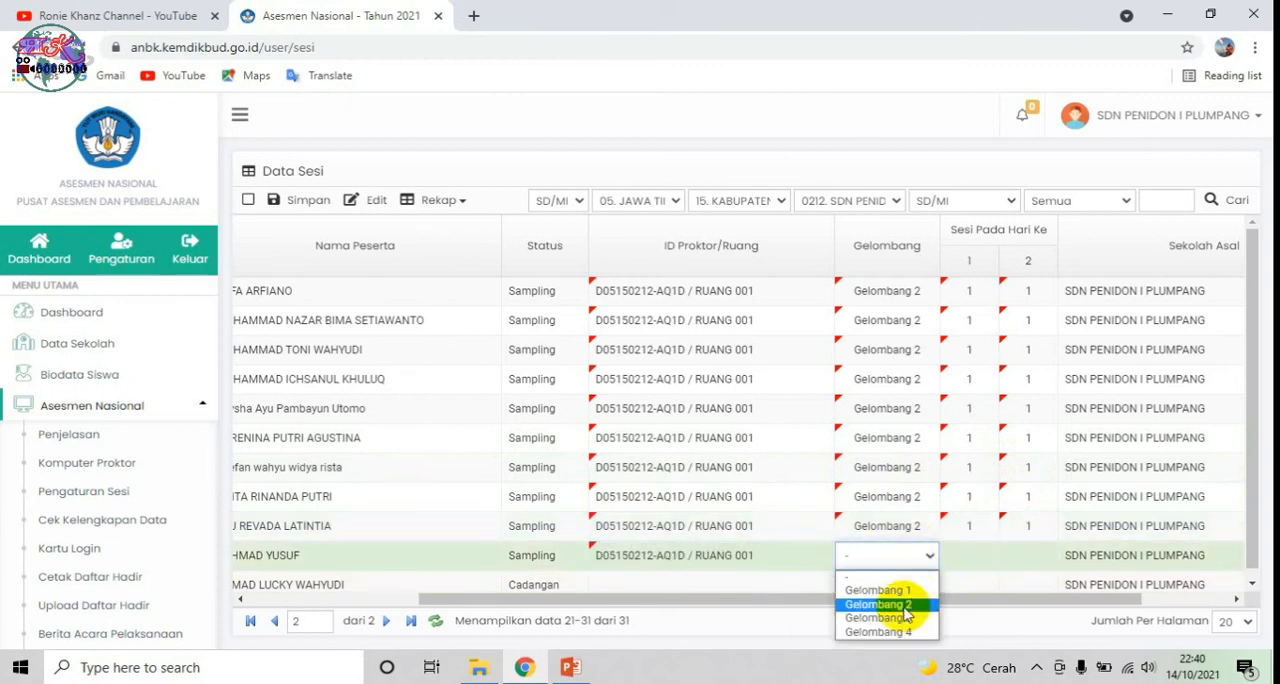
left_click(903, 603)
left_click(984, 558)
type("1")
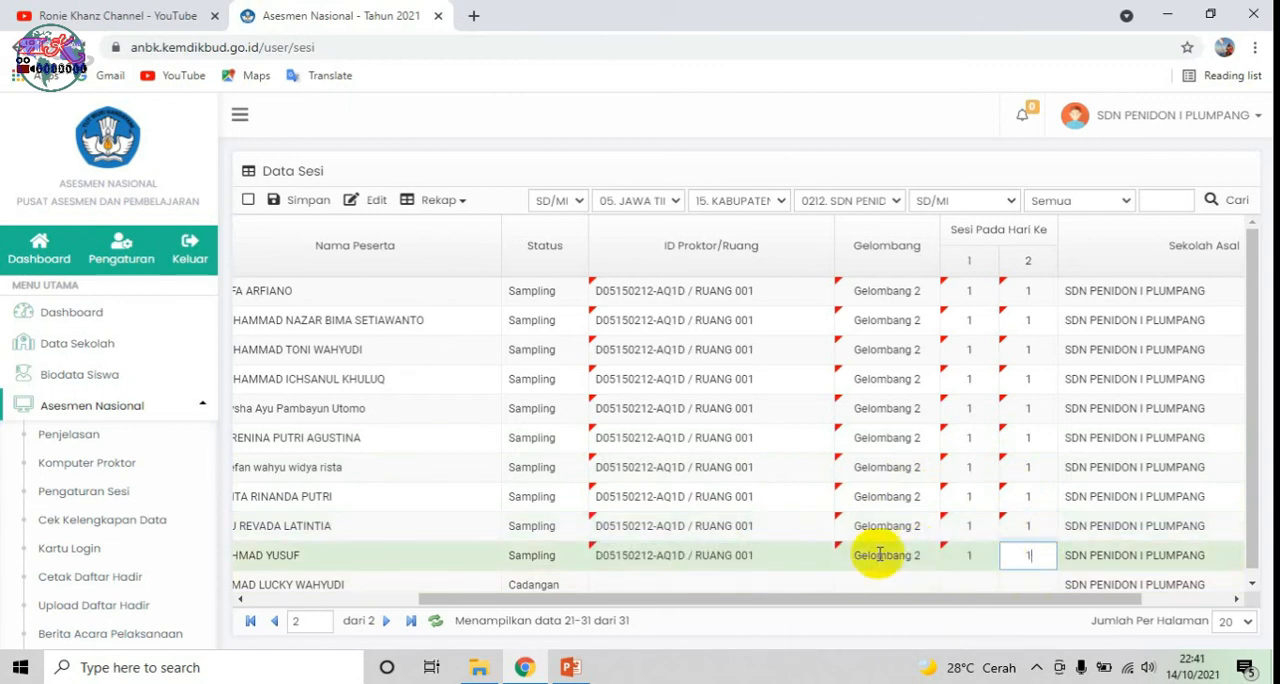
Step: Review the session assignments of participants 21 to 30 and save the session data
scroll(655, 556, "down", 1)
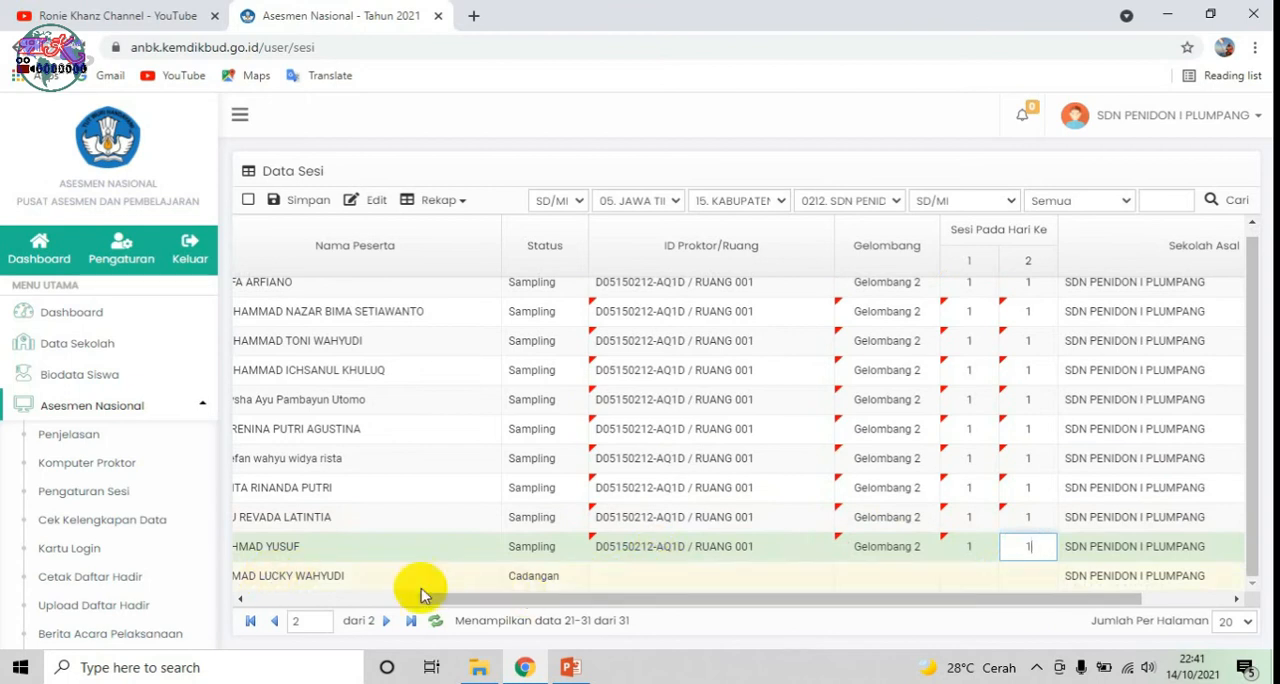
left_click_drag(478, 599, 377, 602)
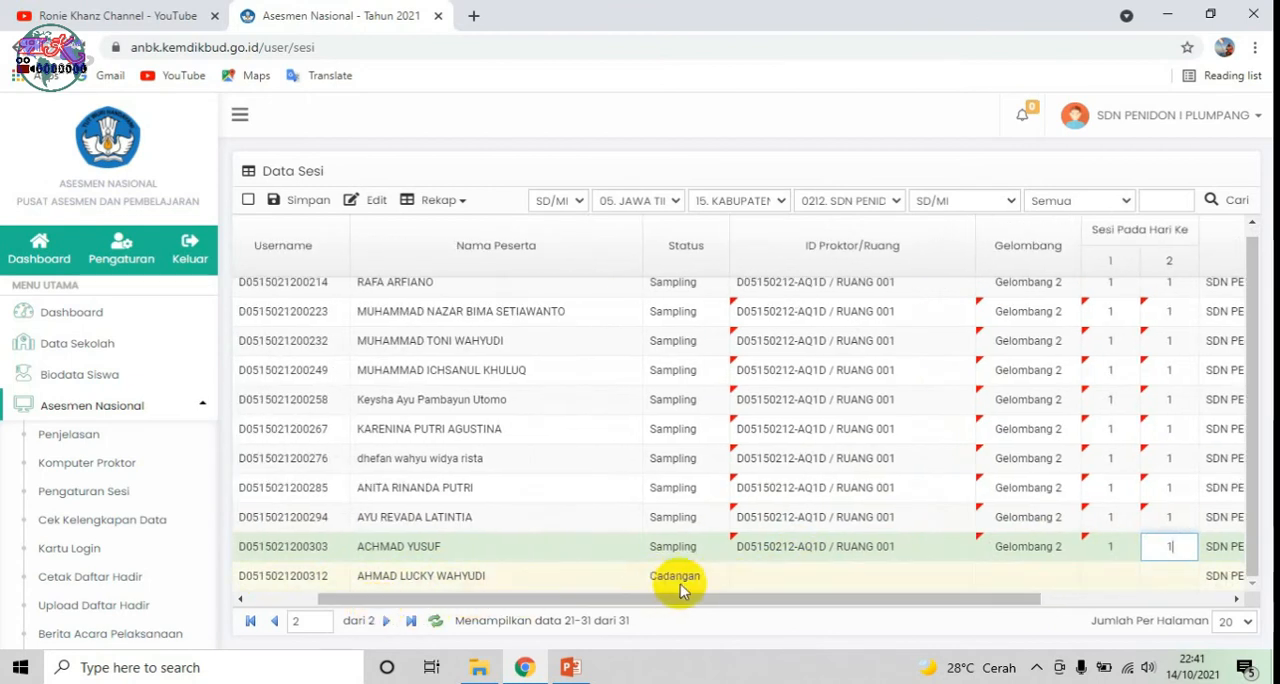
scroll(534, 481, "up", 1)
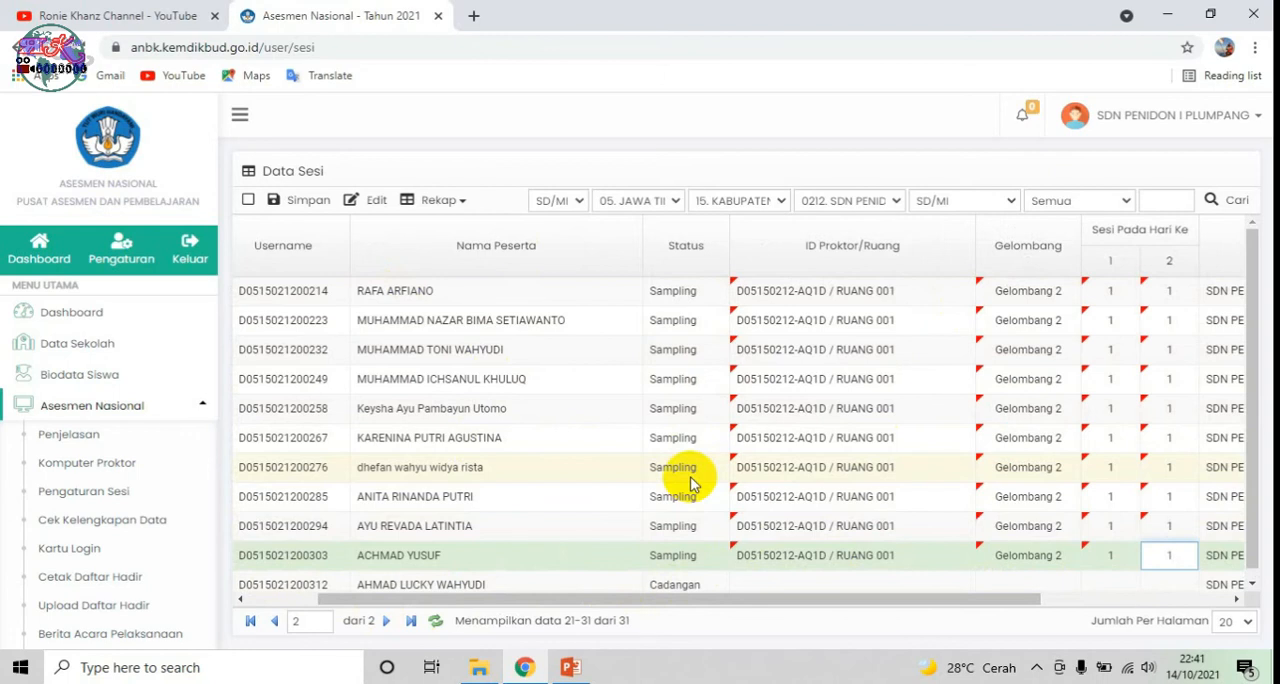
scroll(700, 563, "down", 1)
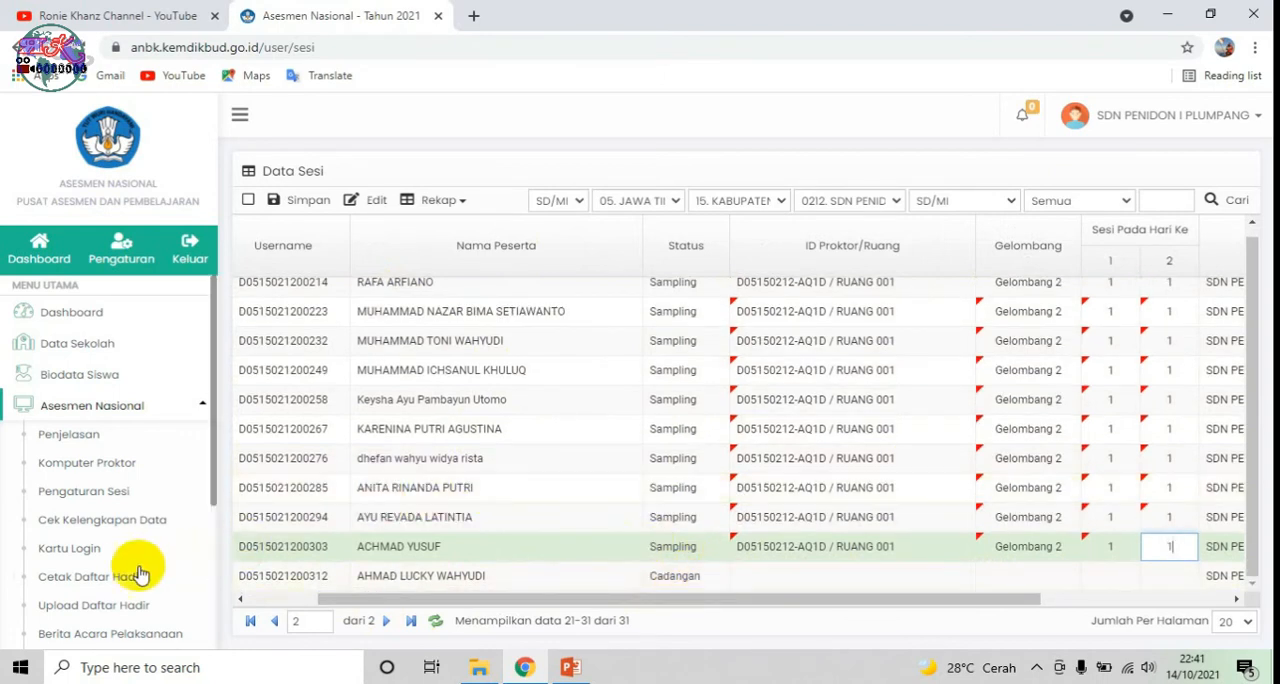
left_click(306, 200)
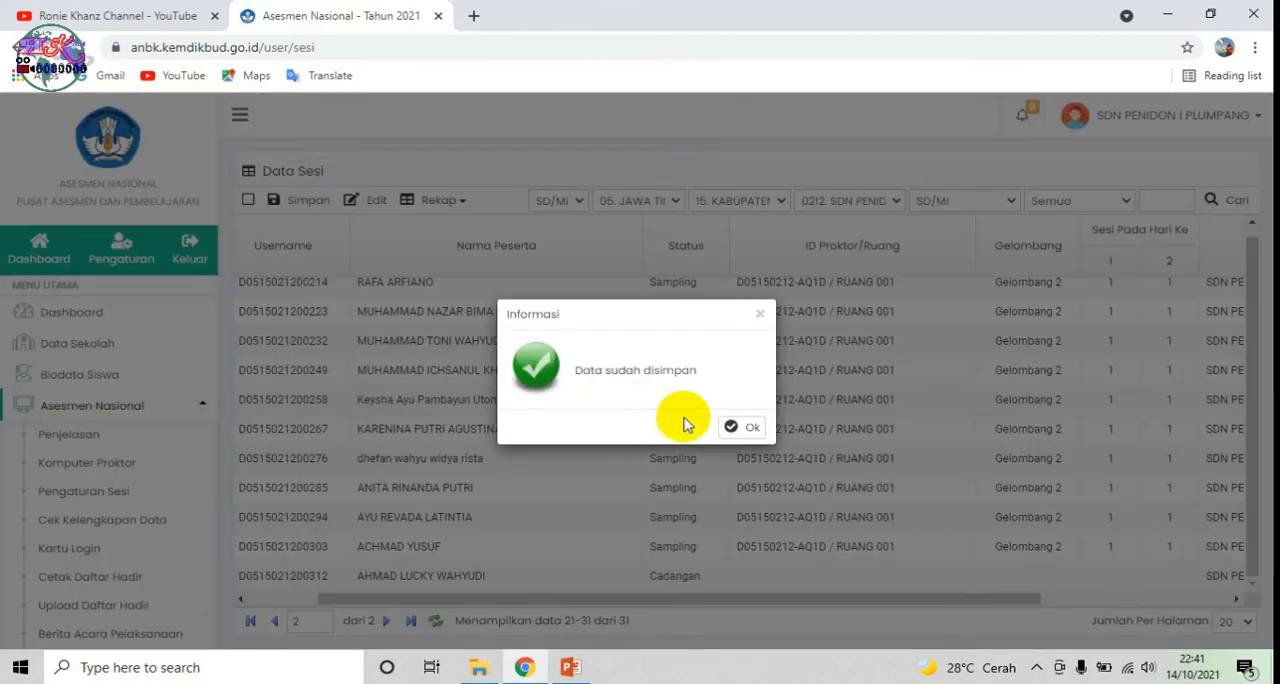
left_click(728, 423)
left_click_drag(740, 599, 600, 604)
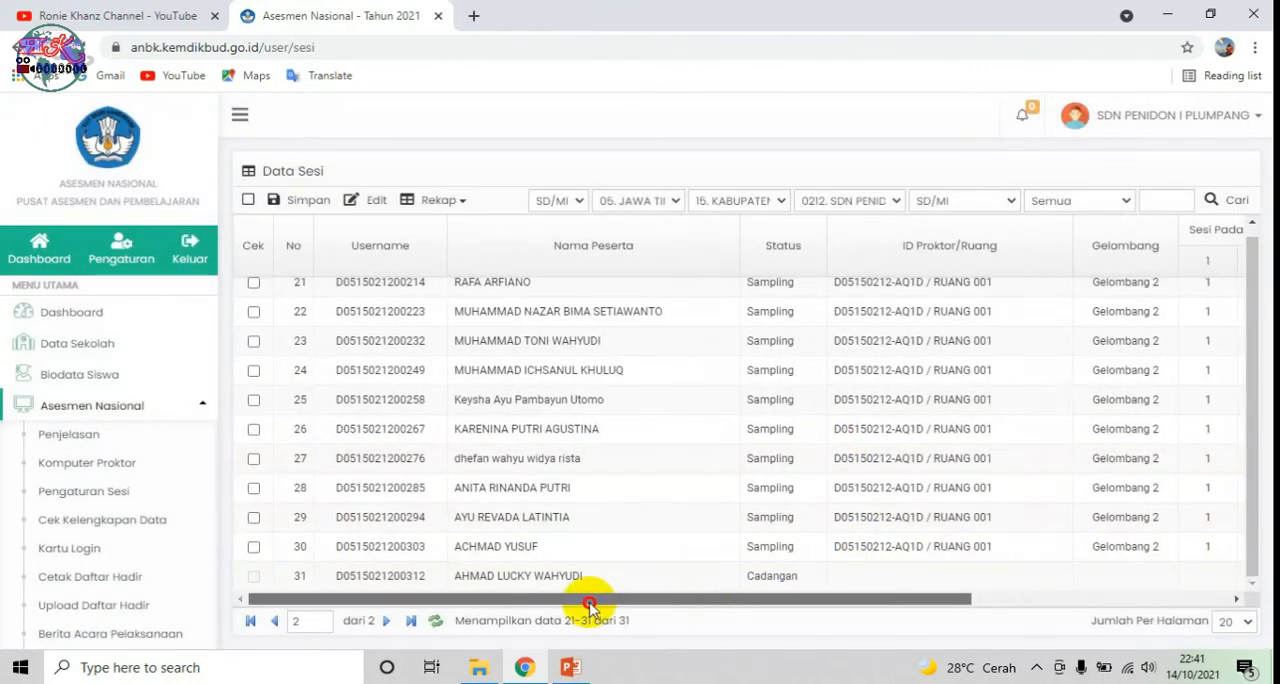
scroll(293, 322, "up", 1)
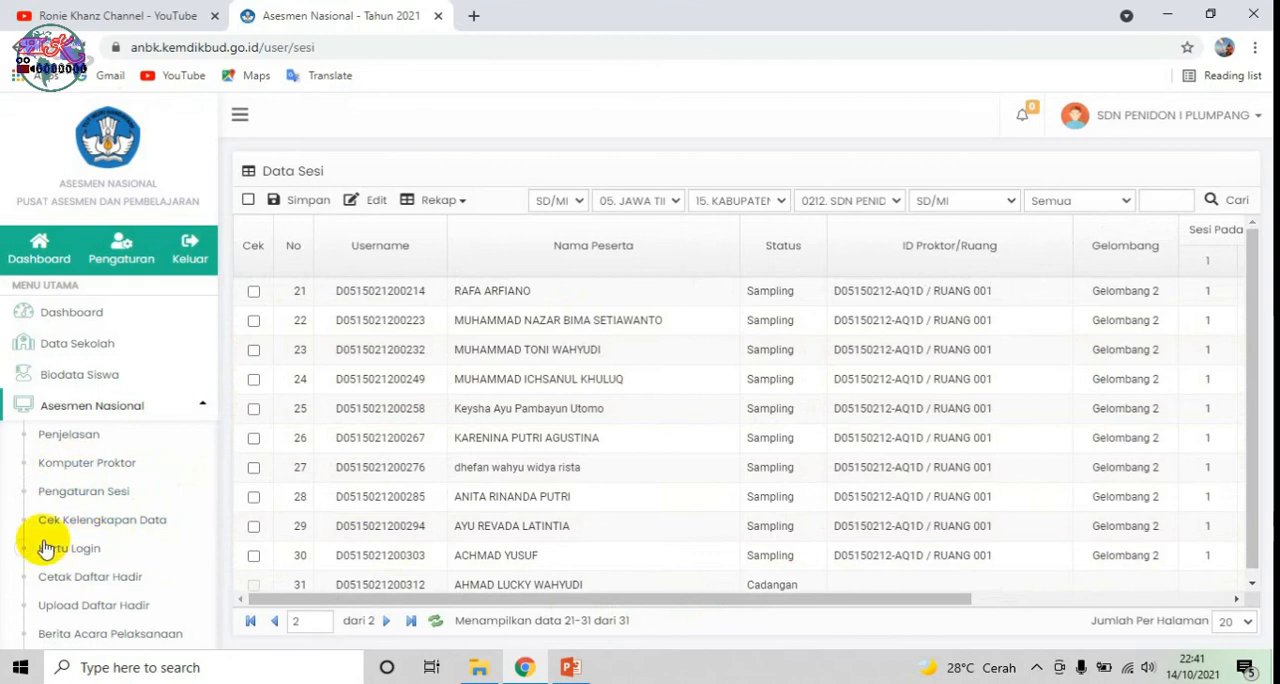
Step: Check the completeness status of the first page of participants in Cek Kelengkapan Data
left_click(146, 530)
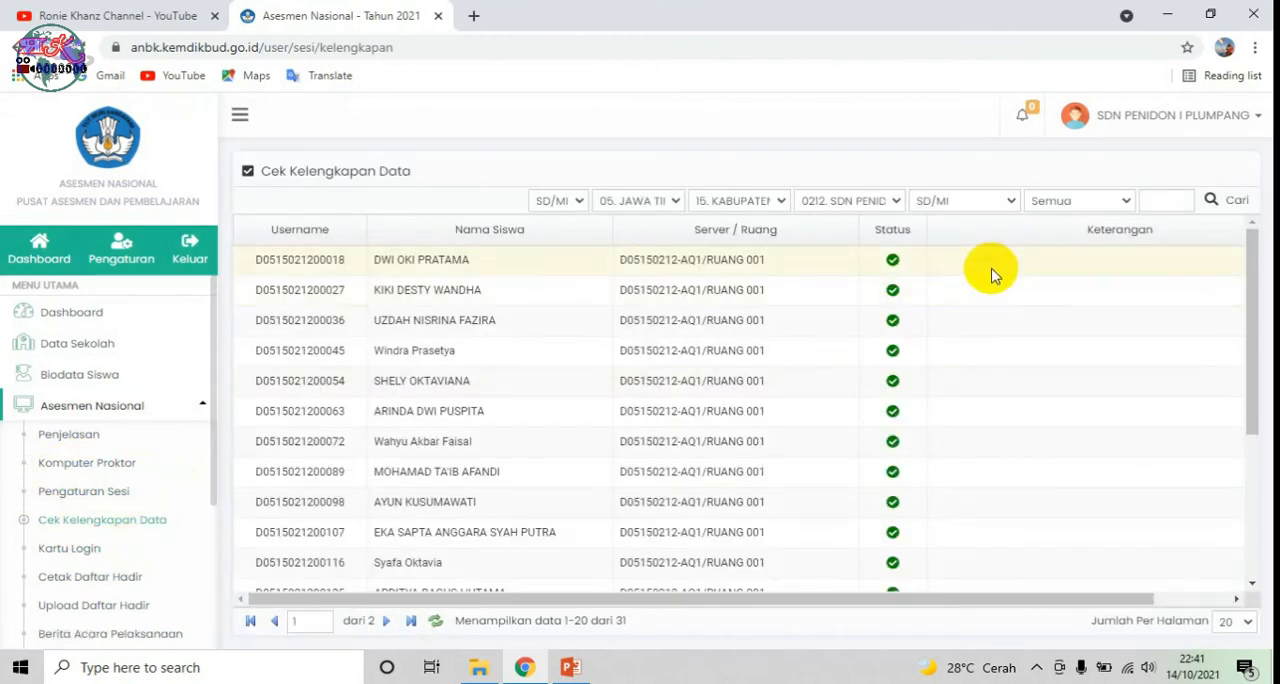
scroll(963, 291, "down", 3)
scroll(871, 429, "up", 3)
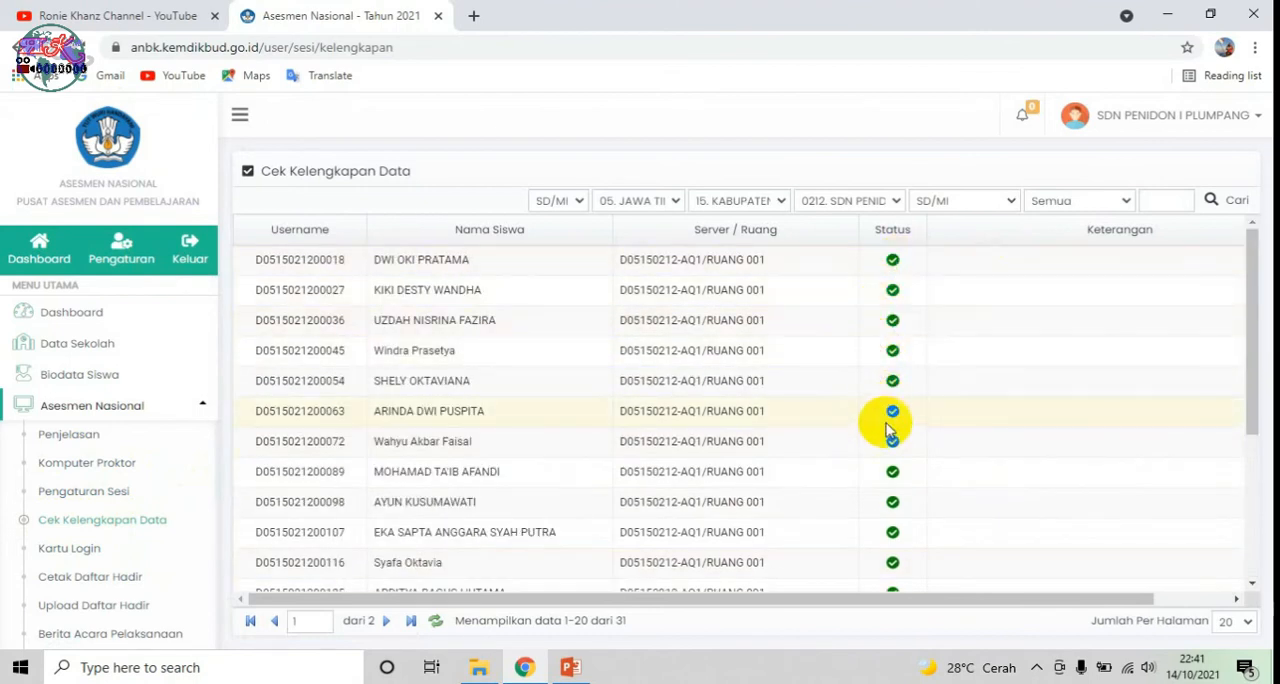
scroll(890, 430, "down", 3)
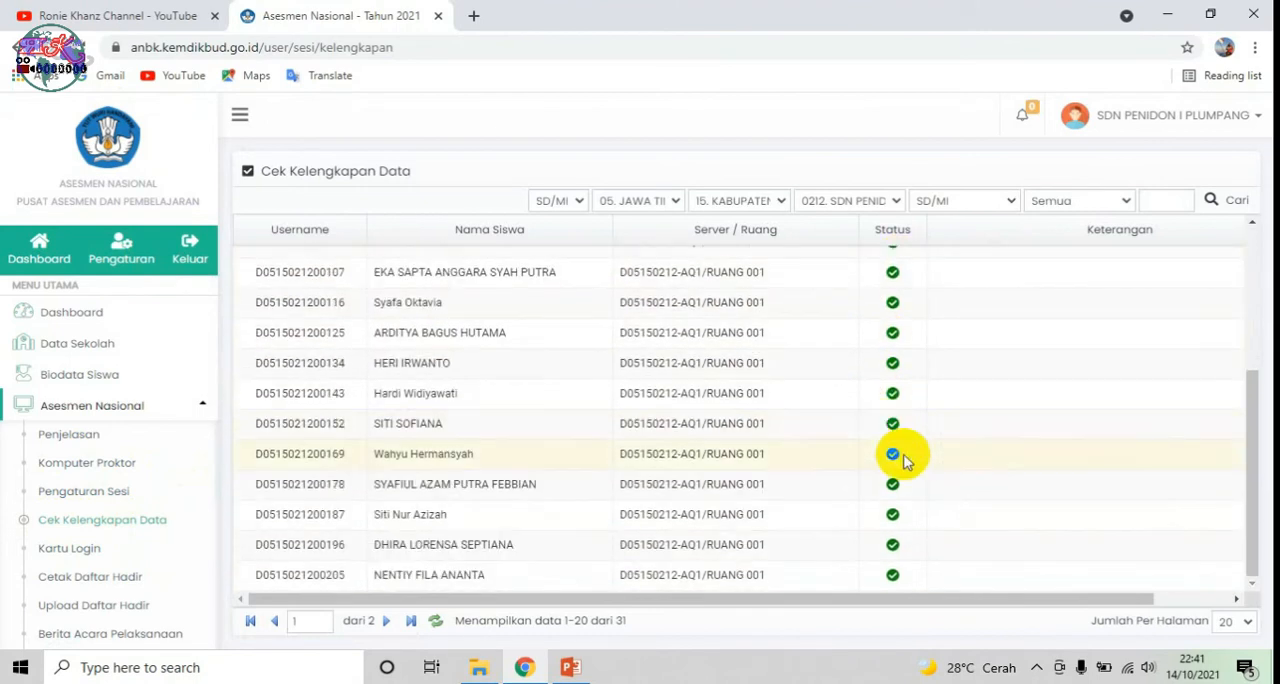
scroll(893, 510, "up", 3)
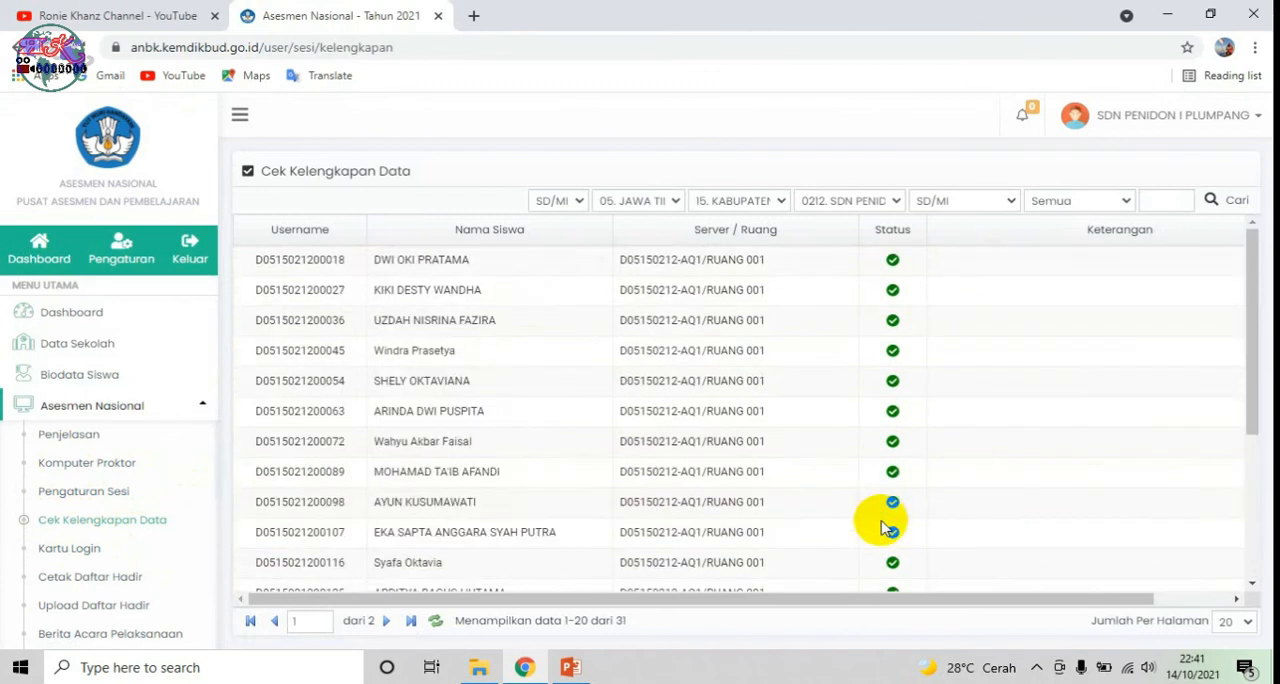
Step: Clear participant 2's session for day 2 in the session settings and save the data
left_click(100, 491)
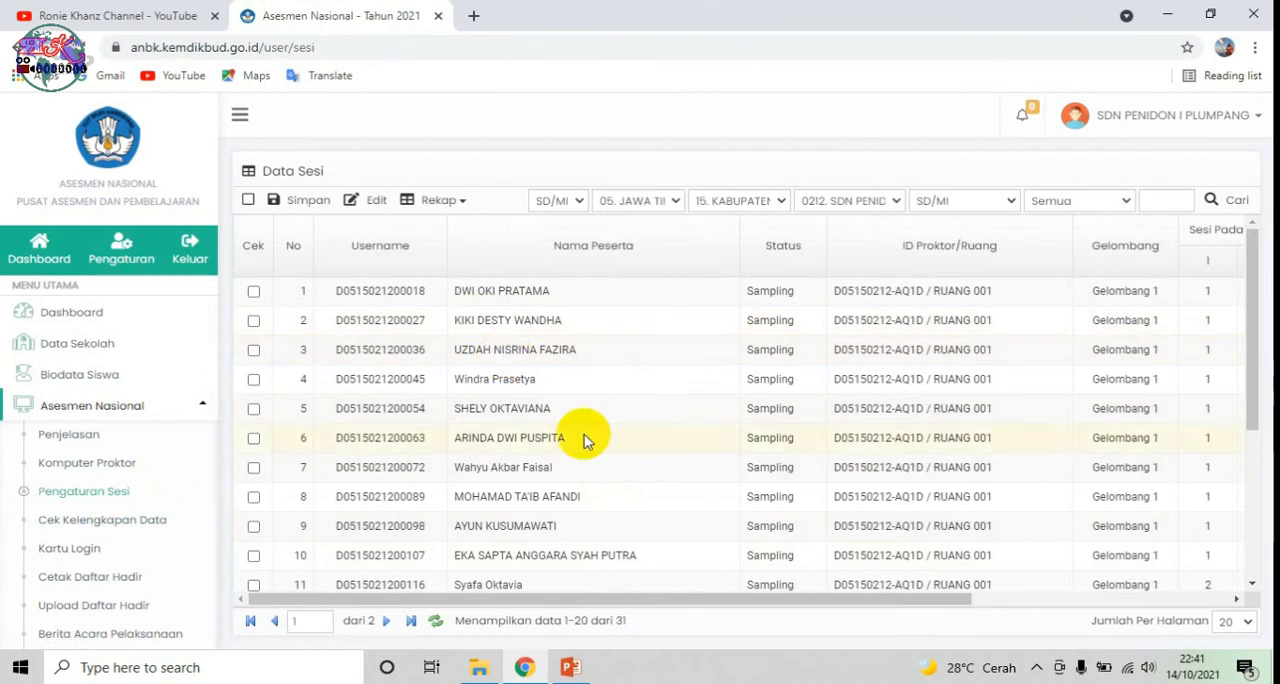
left_click_drag(700, 598, 849, 587)
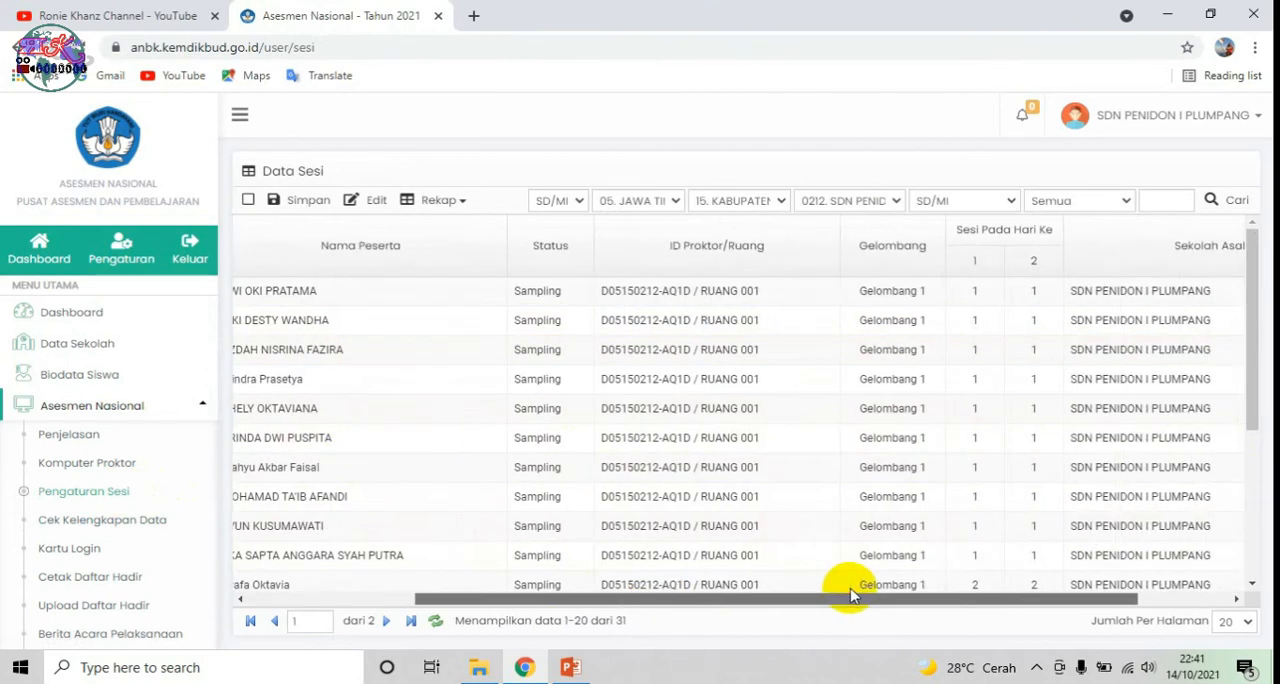
left_click(982, 328)
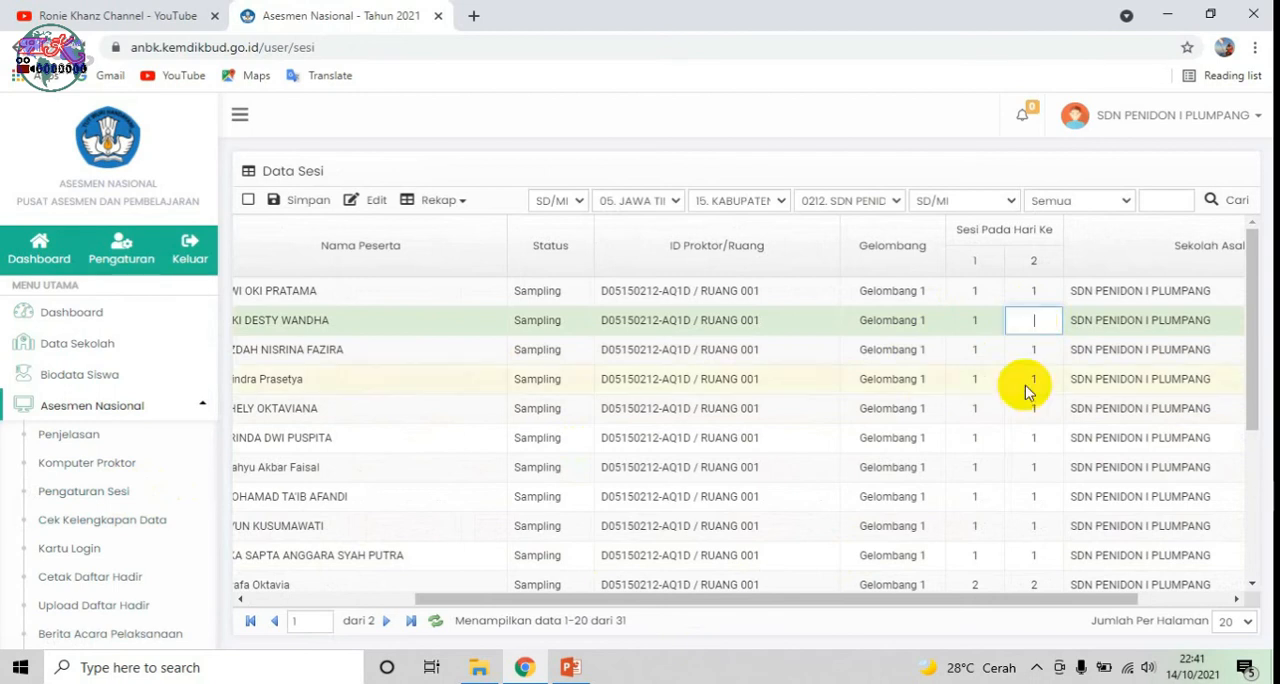
left_click_drag(1023, 602, 785, 612)
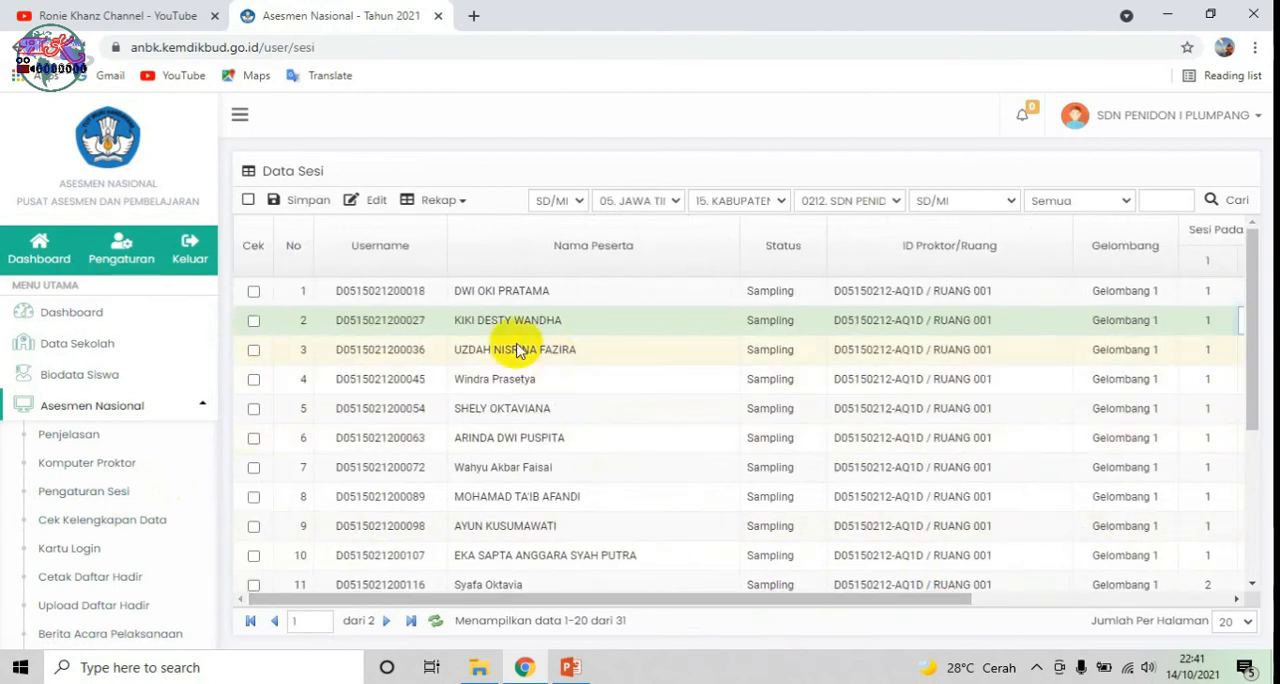
left_click(300, 203)
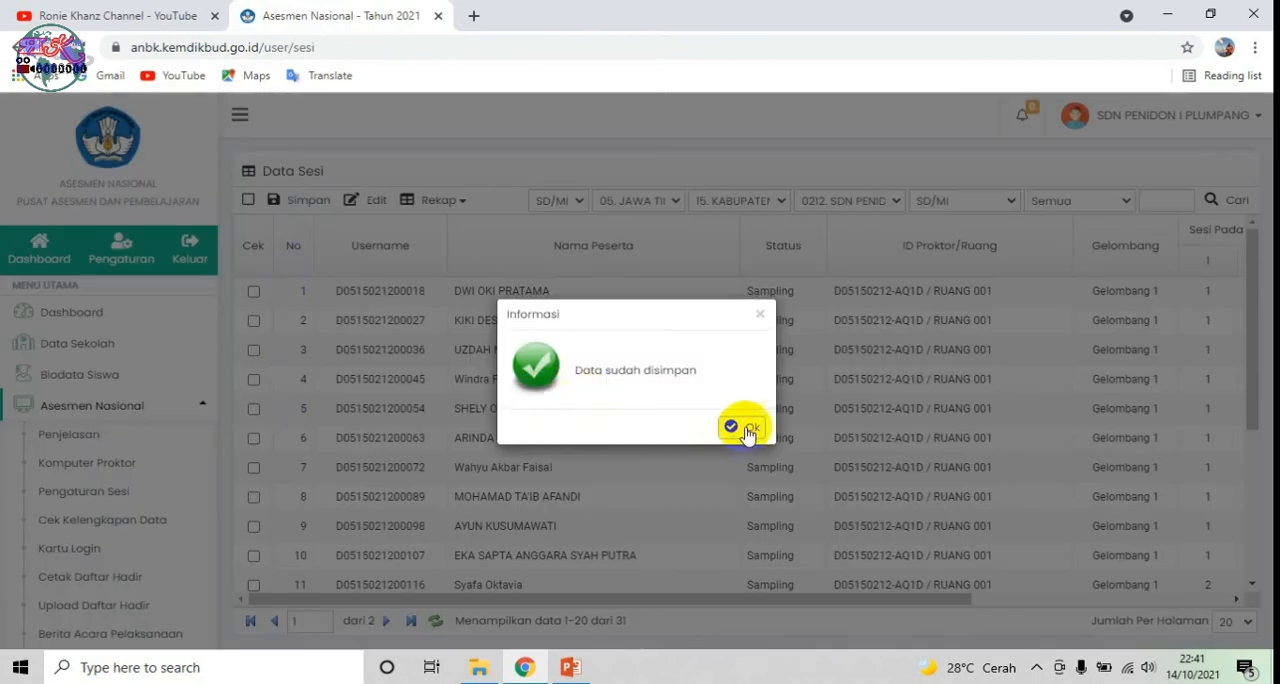
left_click(740, 428)
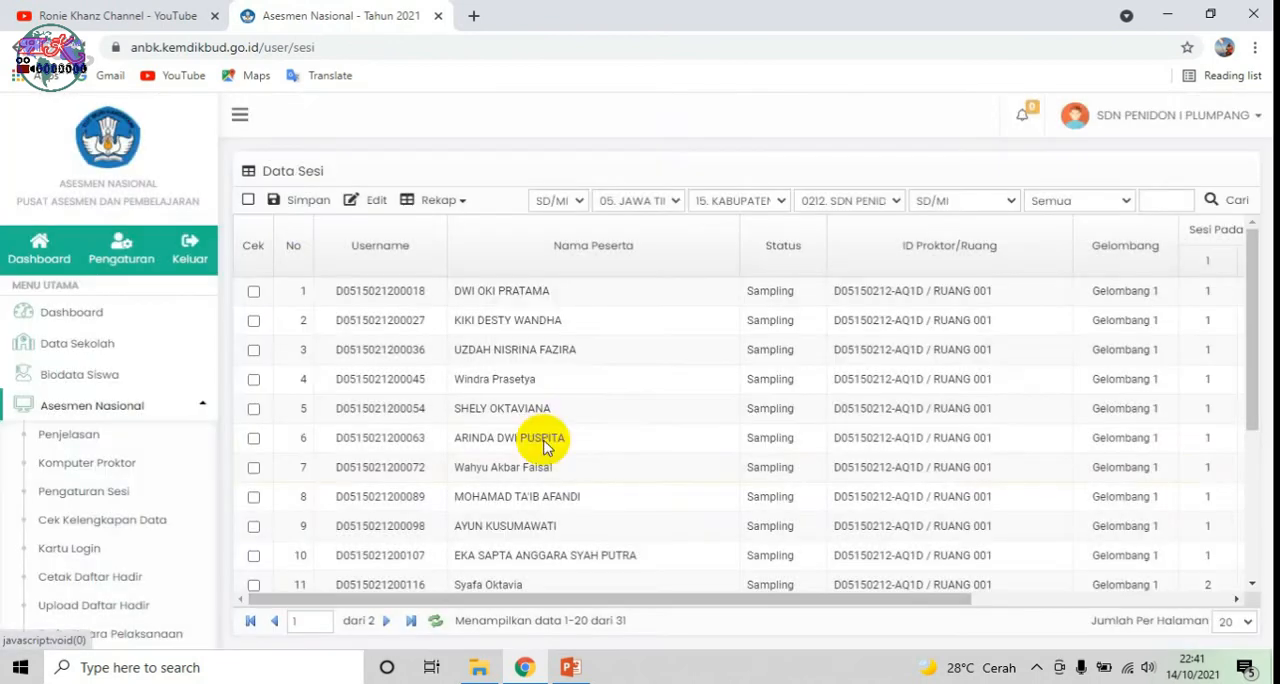
Step: Examine participant 2's status and remarks in the data completeness check
left_click(137, 520)
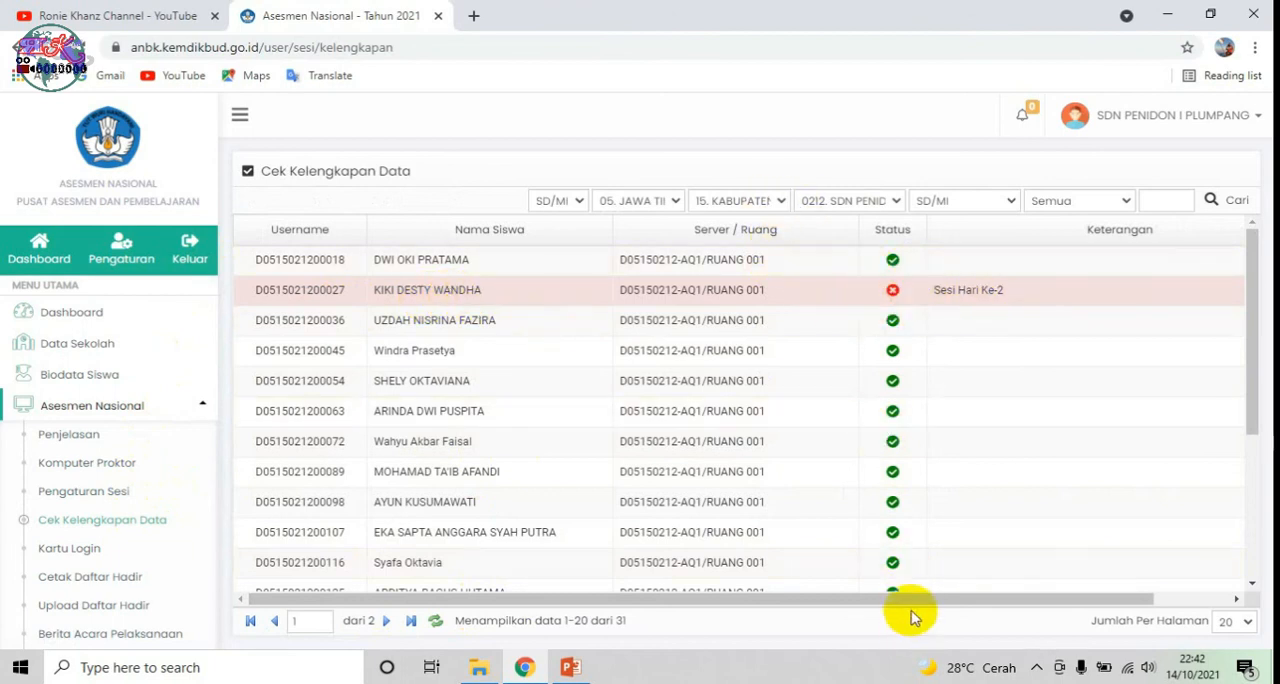
left_click_drag(908, 598, 990, 598)
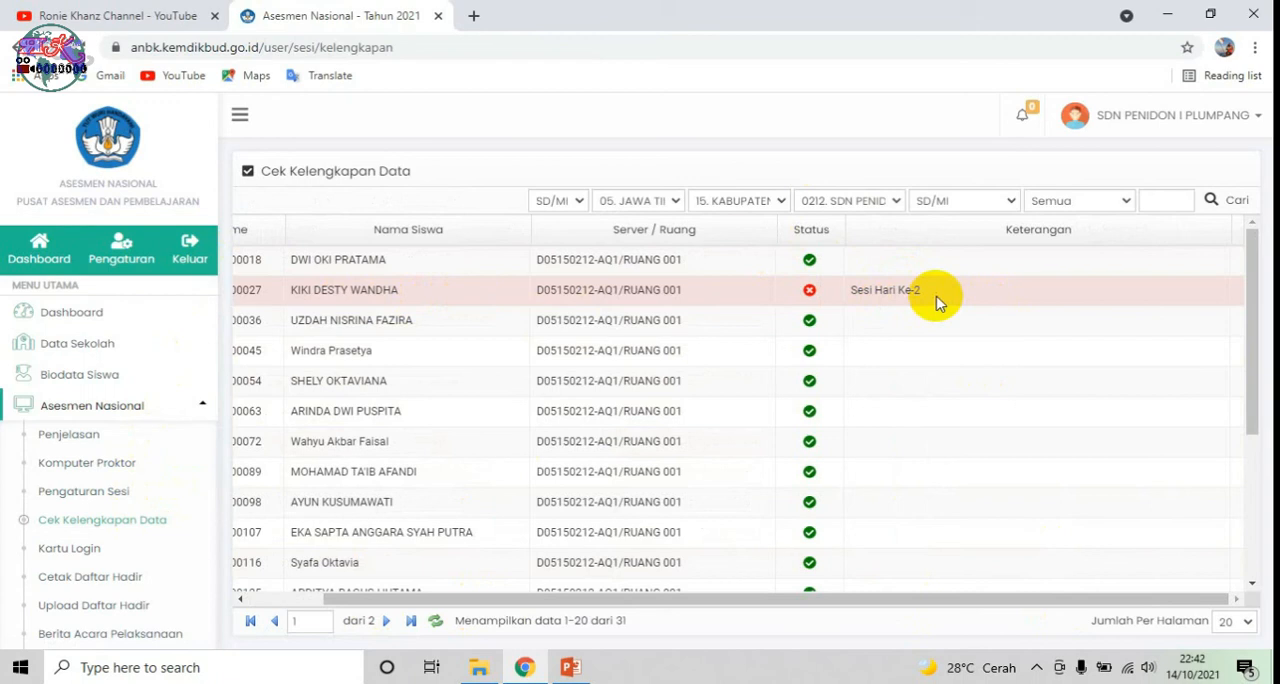
Step: Set participant 2's day 2 session to 1 in the session settings and save the data
left_click(99, 499)
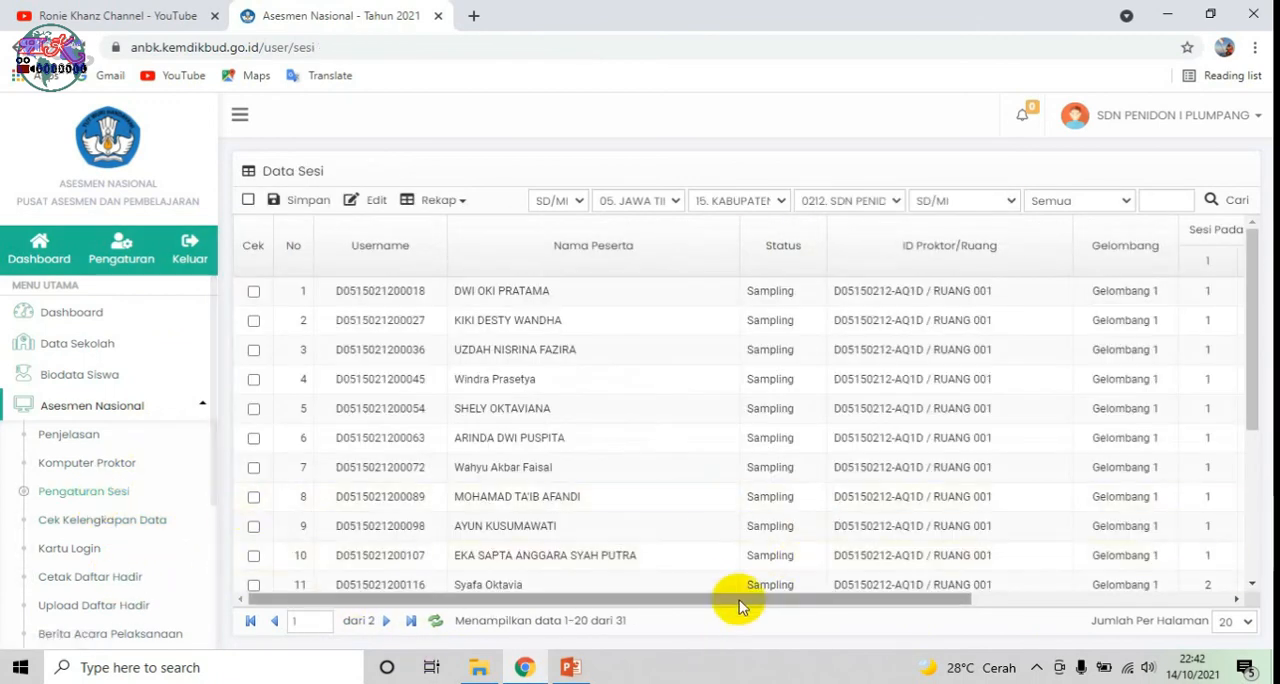
left_click_drag(695, 607, 913, 604)
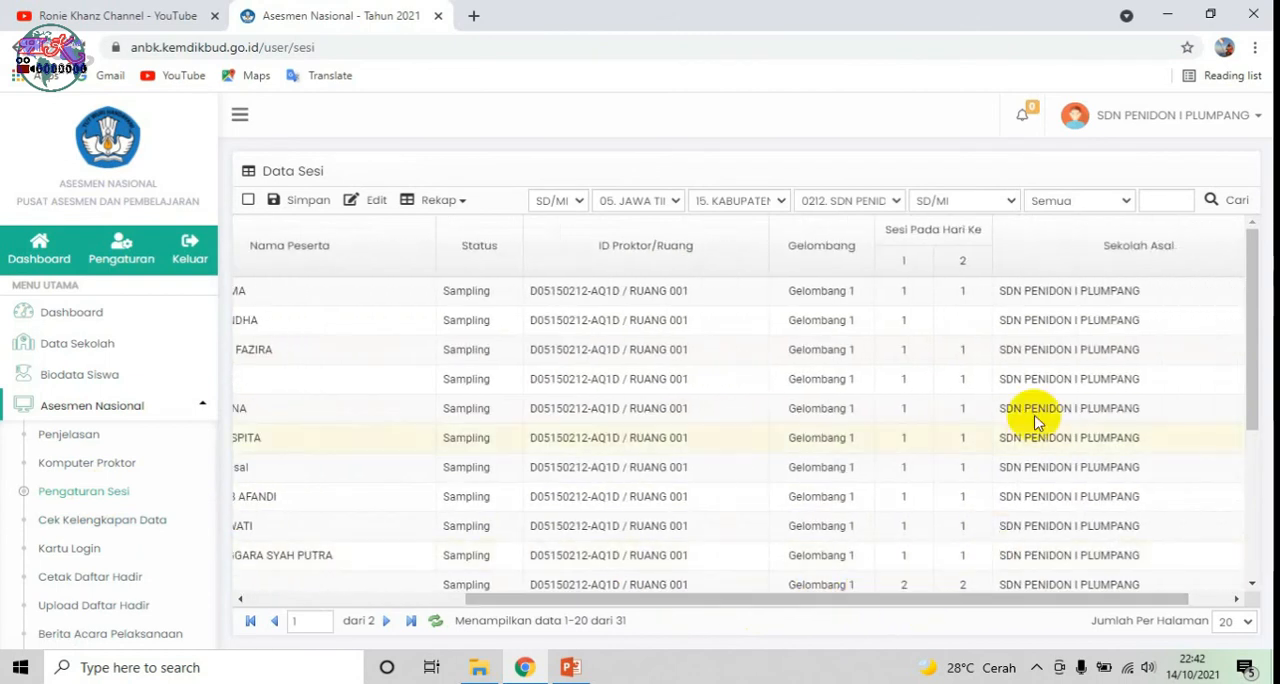
left_click(975, 322)
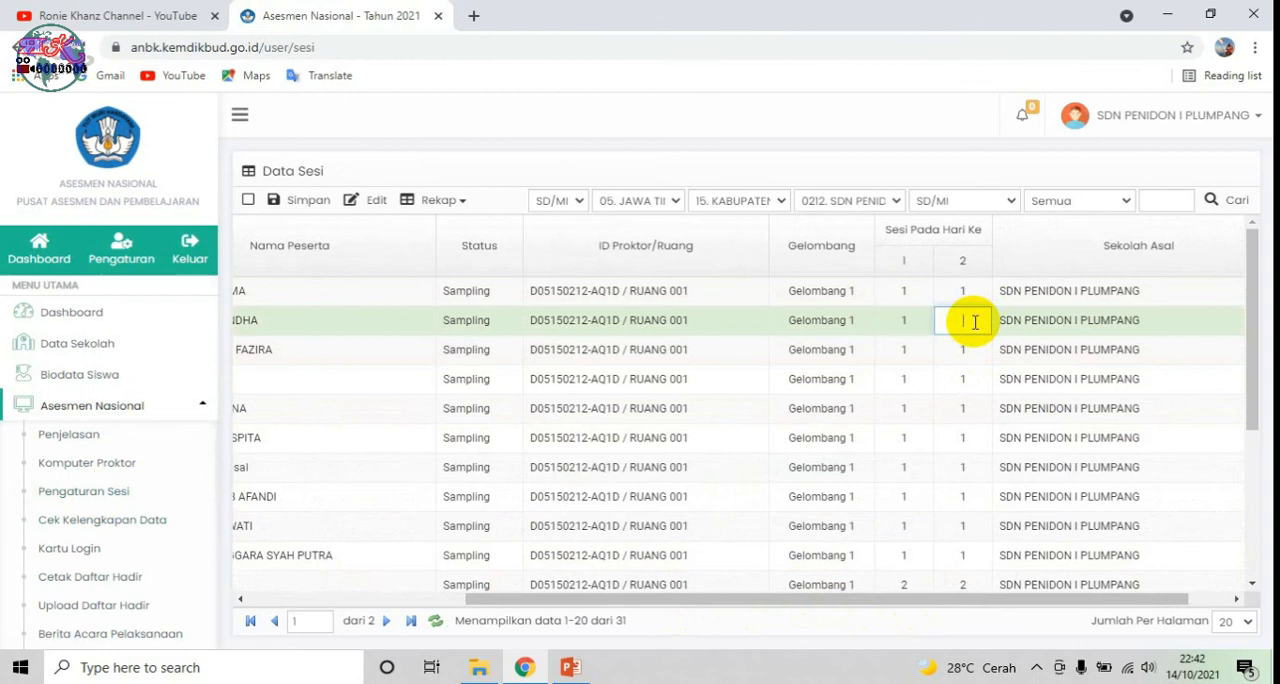
left_click(306, 201)
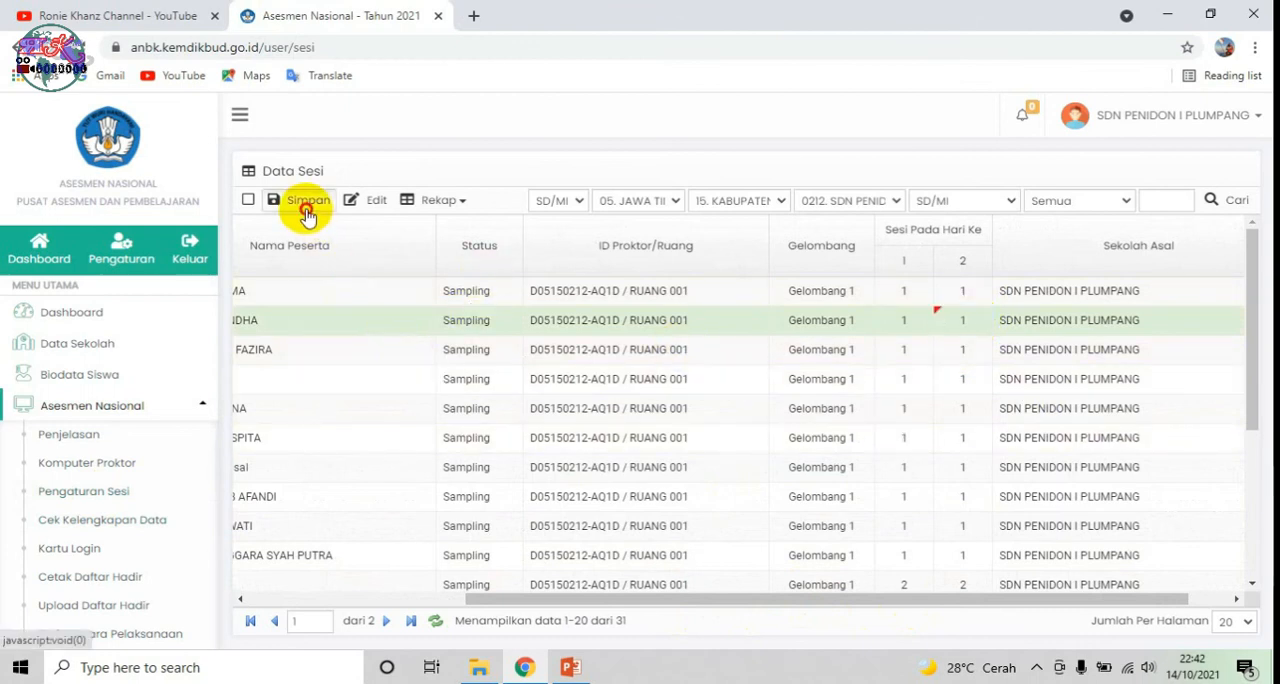
left_click(752, 428)
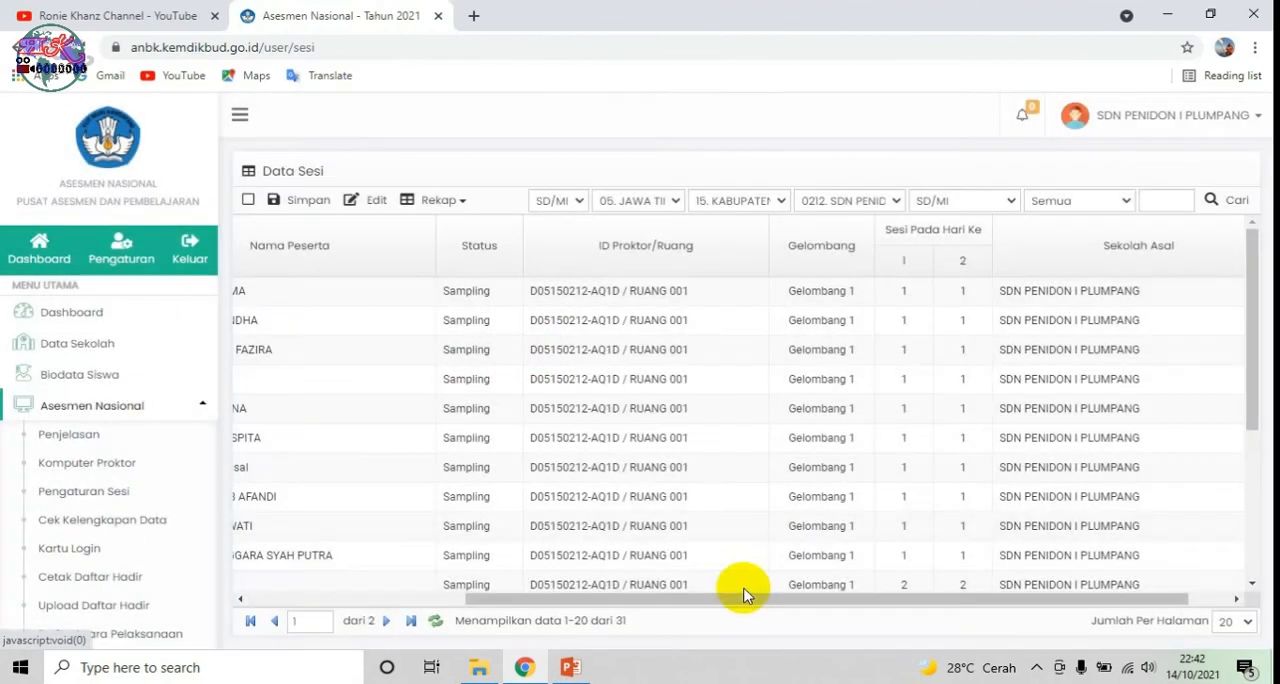
left_click_drag(731, 598, 522, 607)
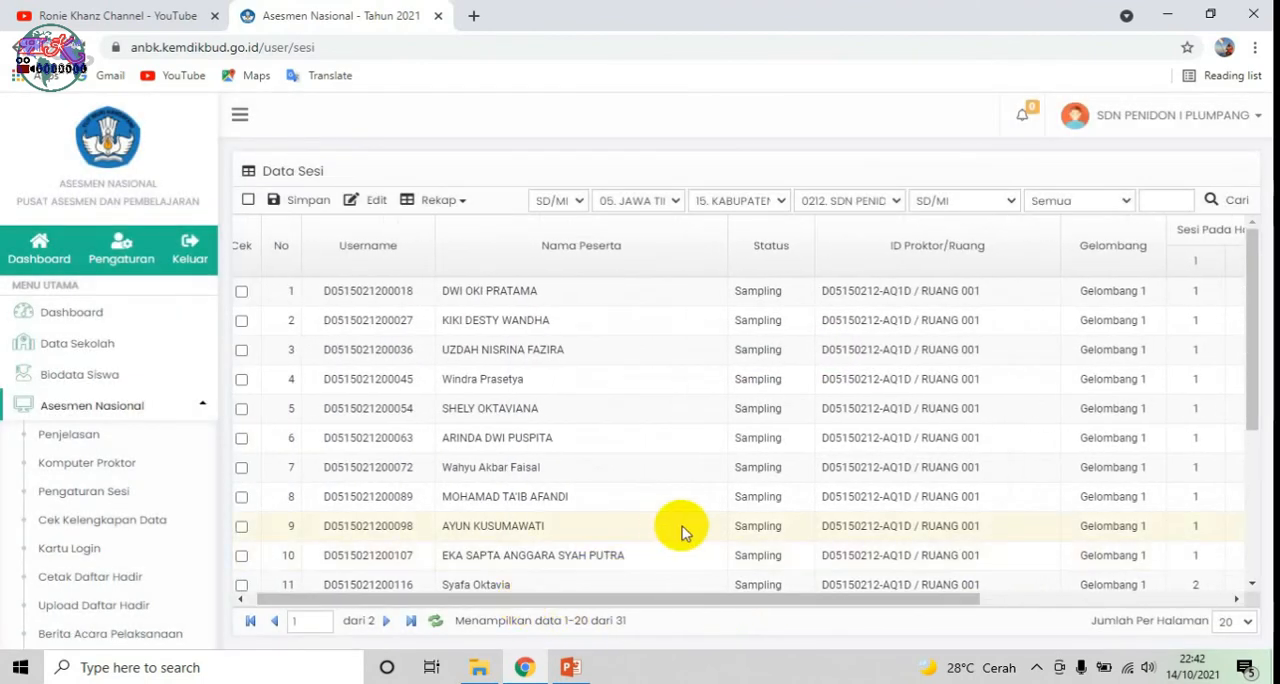
Step: Recheck the completeness status of participants 1 to 20, including participant 2
left_click(134, 522)
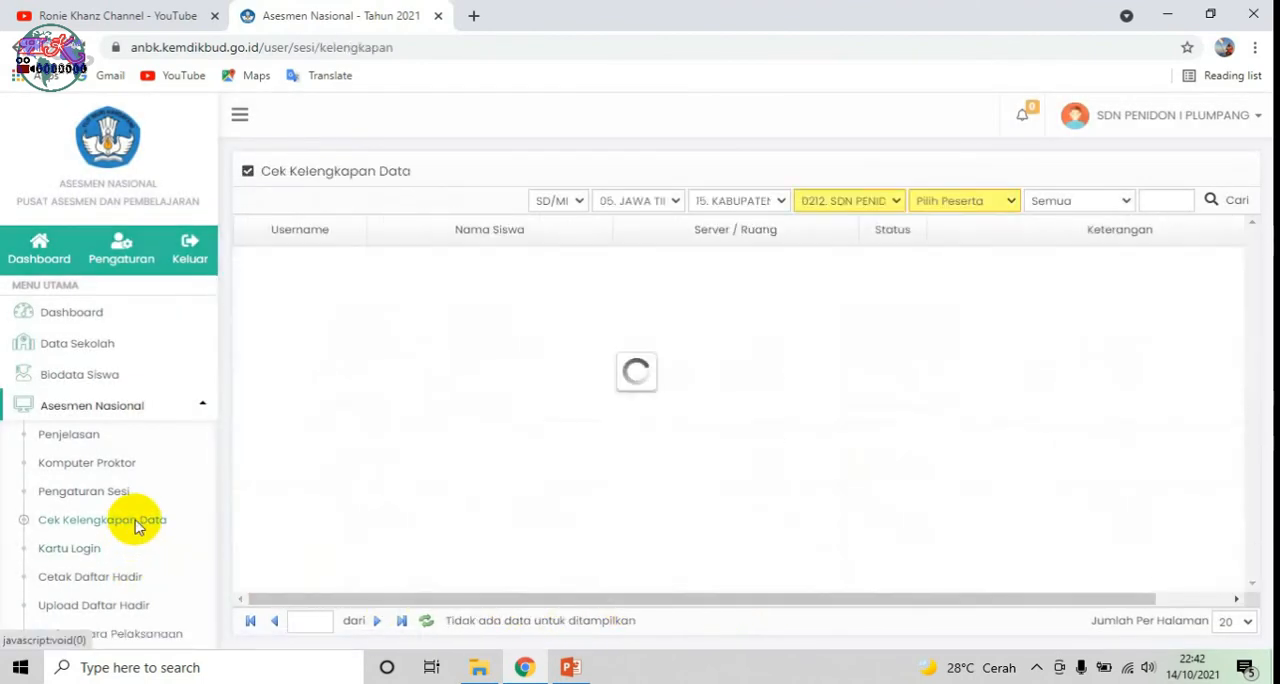
scroll(770, 395, "down", 3)
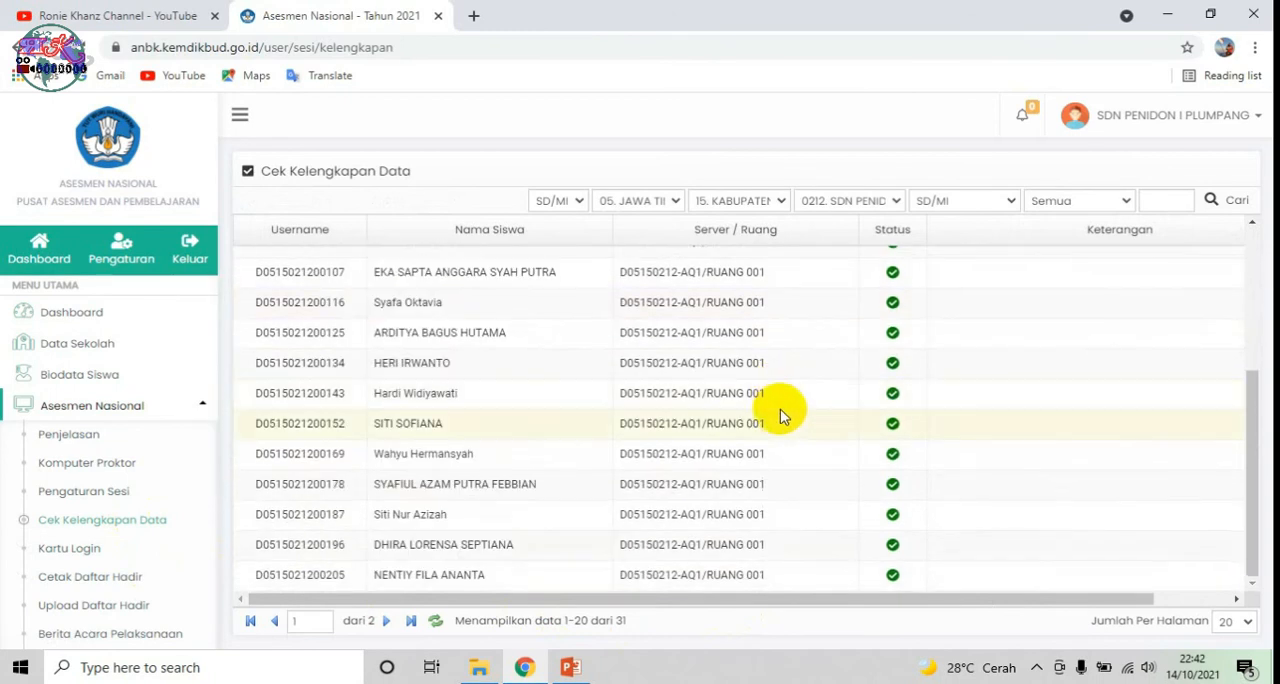
scroll(782, 410, "up", 3)
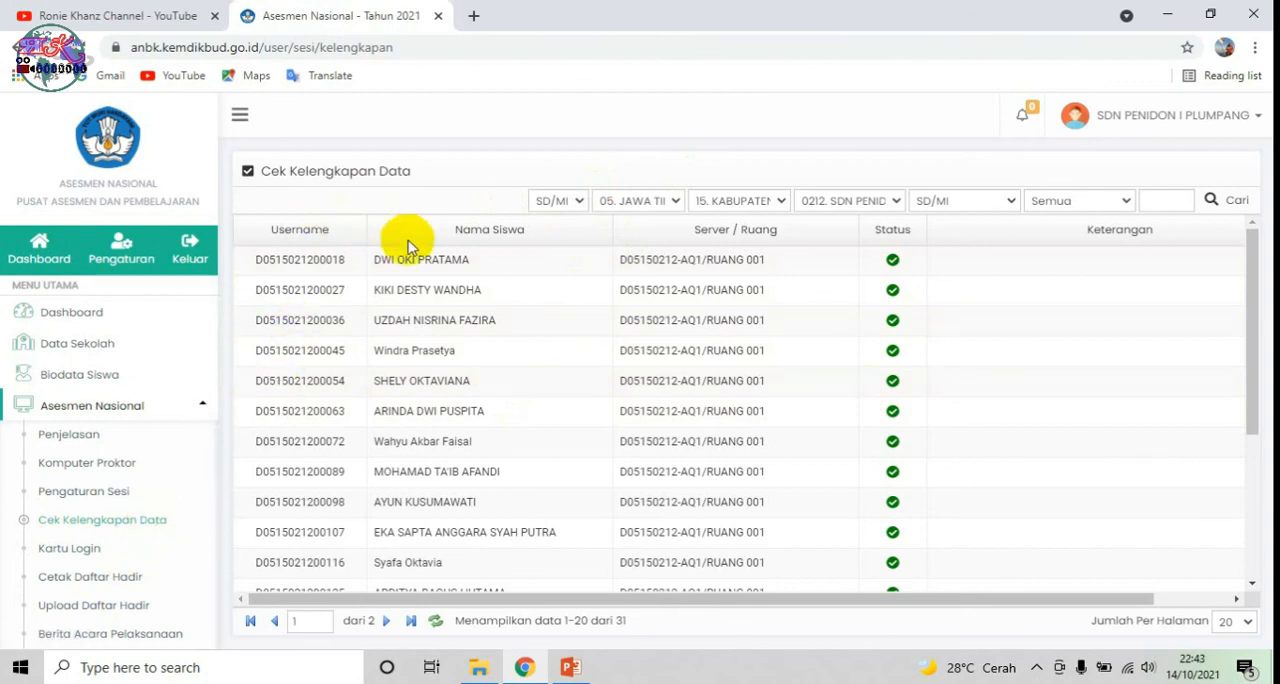
Step: Review the proctor computer data and session settings against the CARA PEMBAGIAN SESI slide in PowerPoint, and return to Chrome
left_click(133, 466)
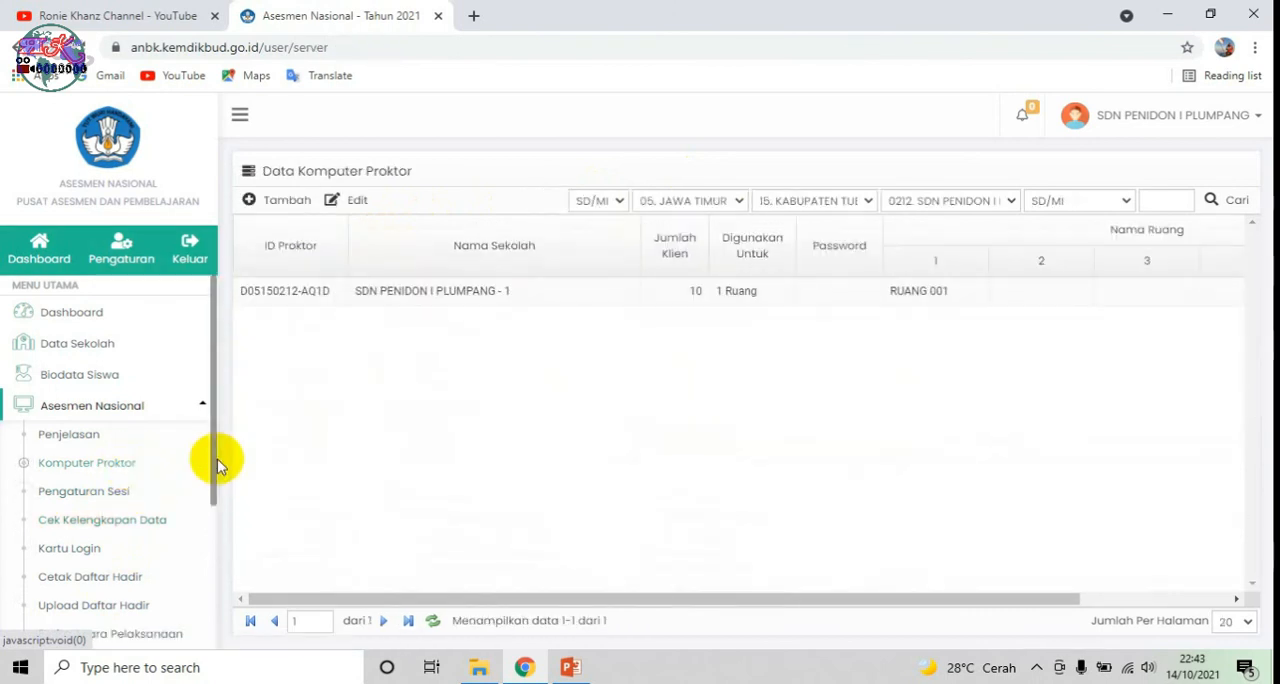
left_click(73, 500)
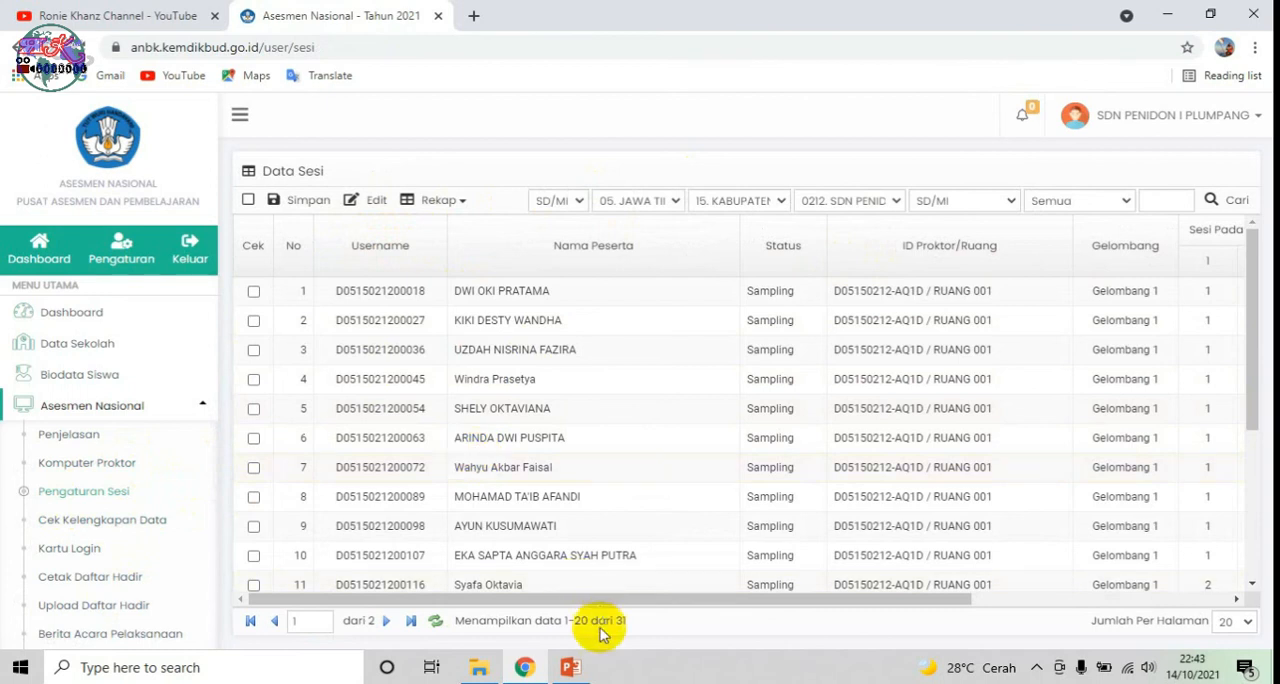
left_click(570, 667)
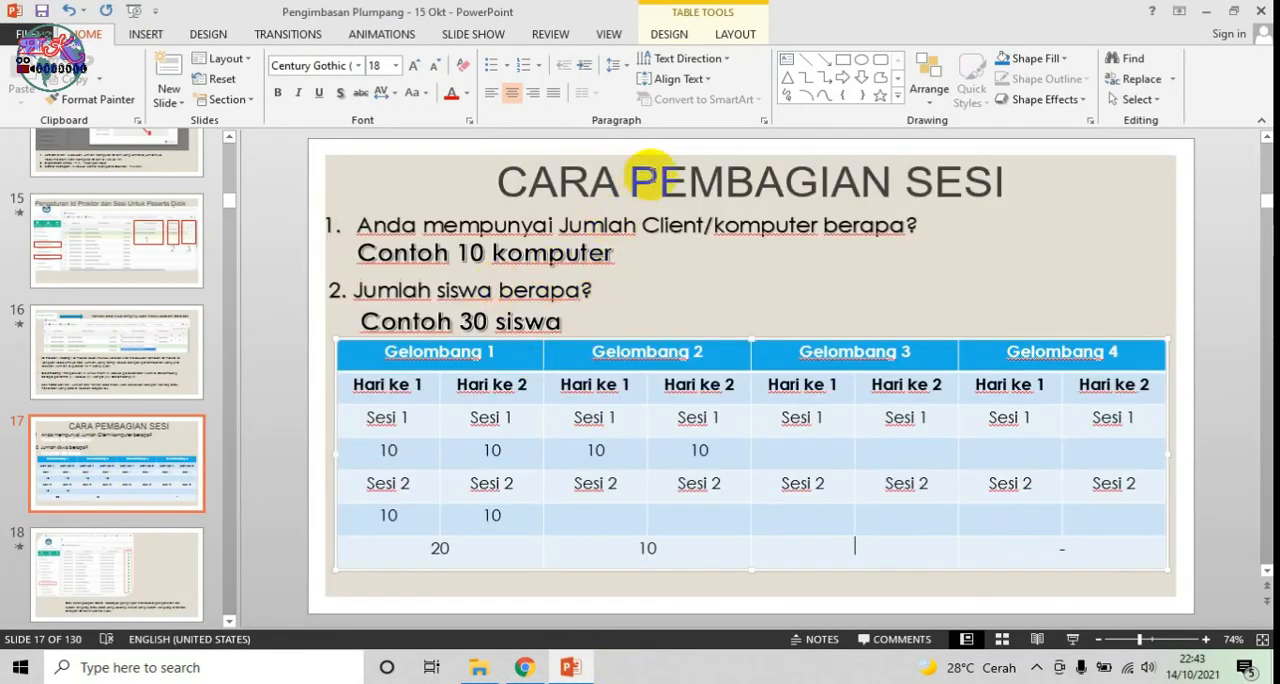
left_click(544, 674)
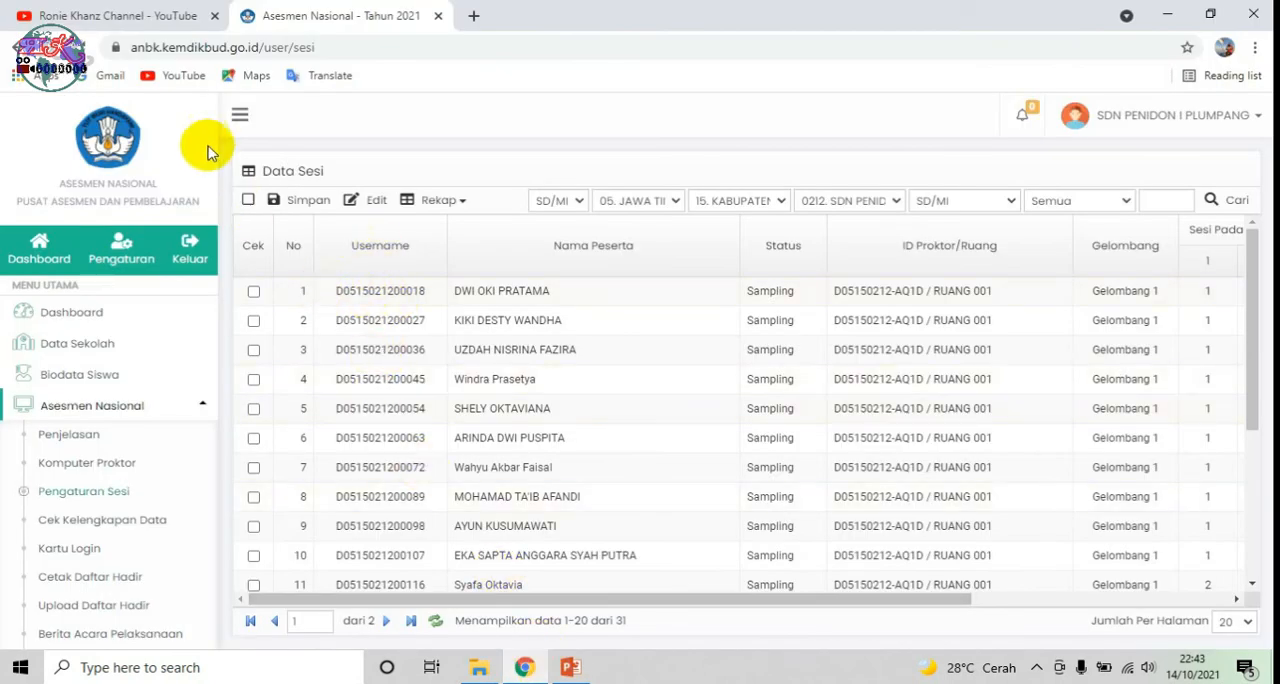